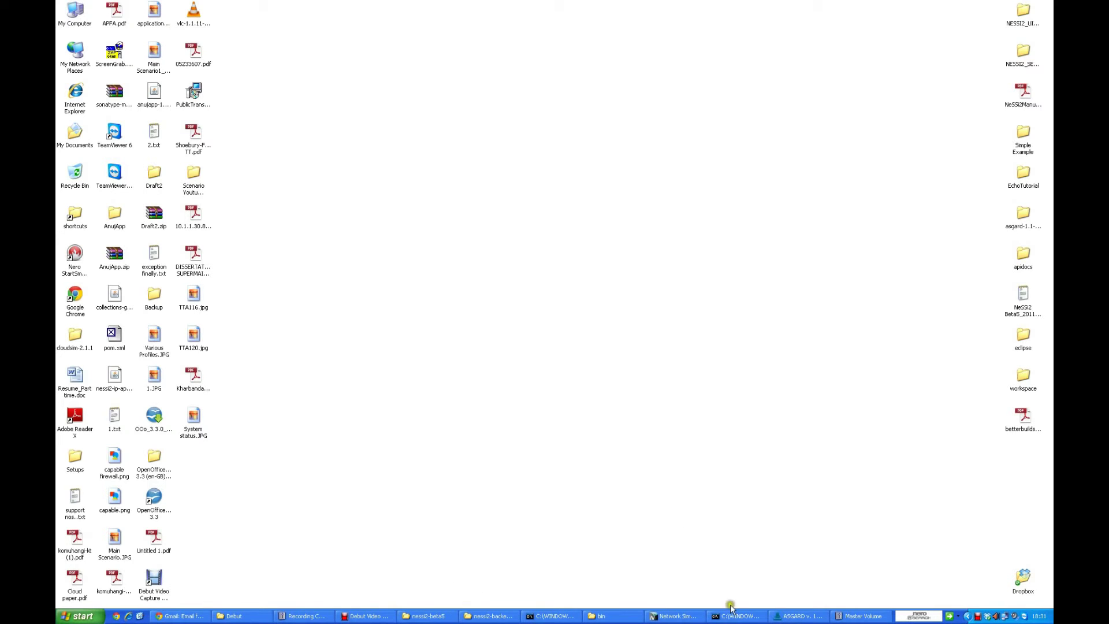
Restore the NeSSi² Network Simulation window from the Windows XP taskbar
click(675, 617)
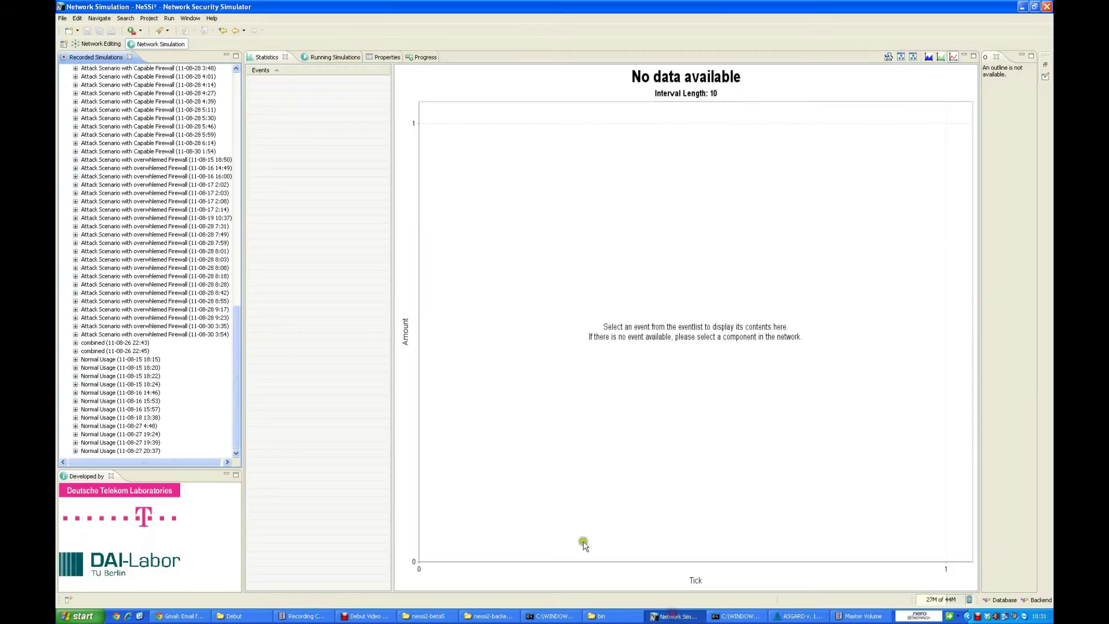
Return to the Network Editing perspective and open Draft2.ipnetwork from NeSSi Explorer
click(99, 45)
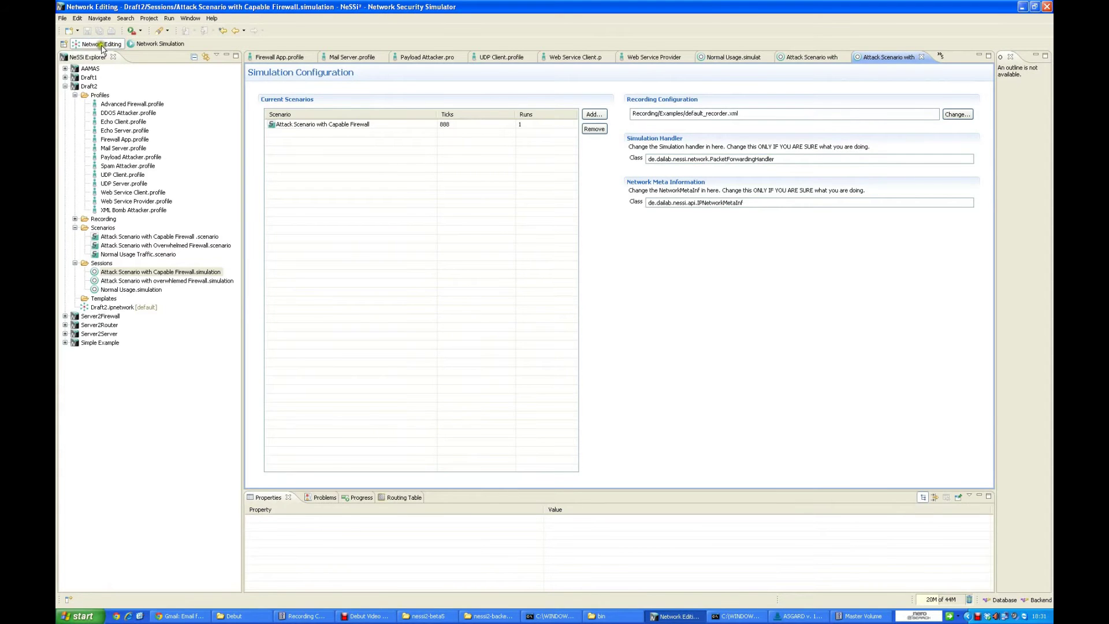
click(148, 49)
click(97, 45)
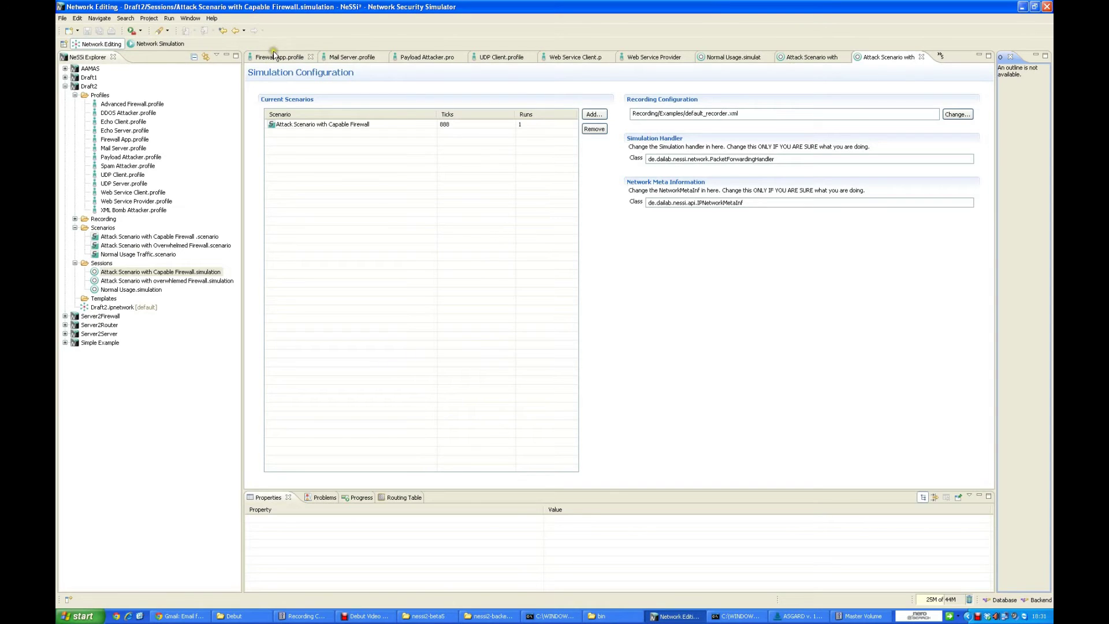
click(103, 307)
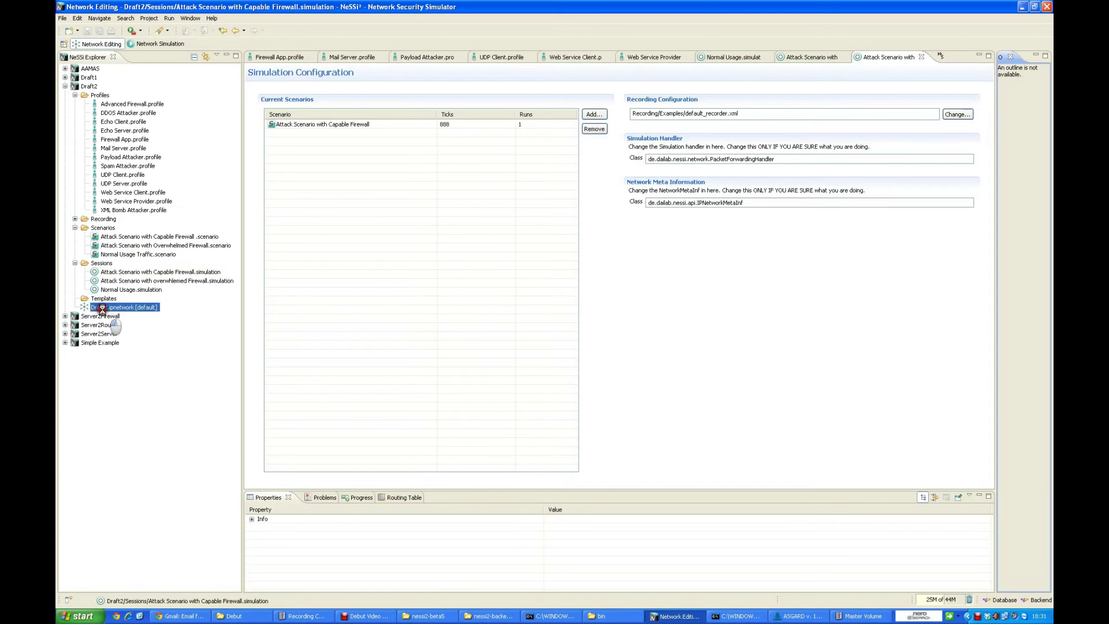
double_click(103, 308)
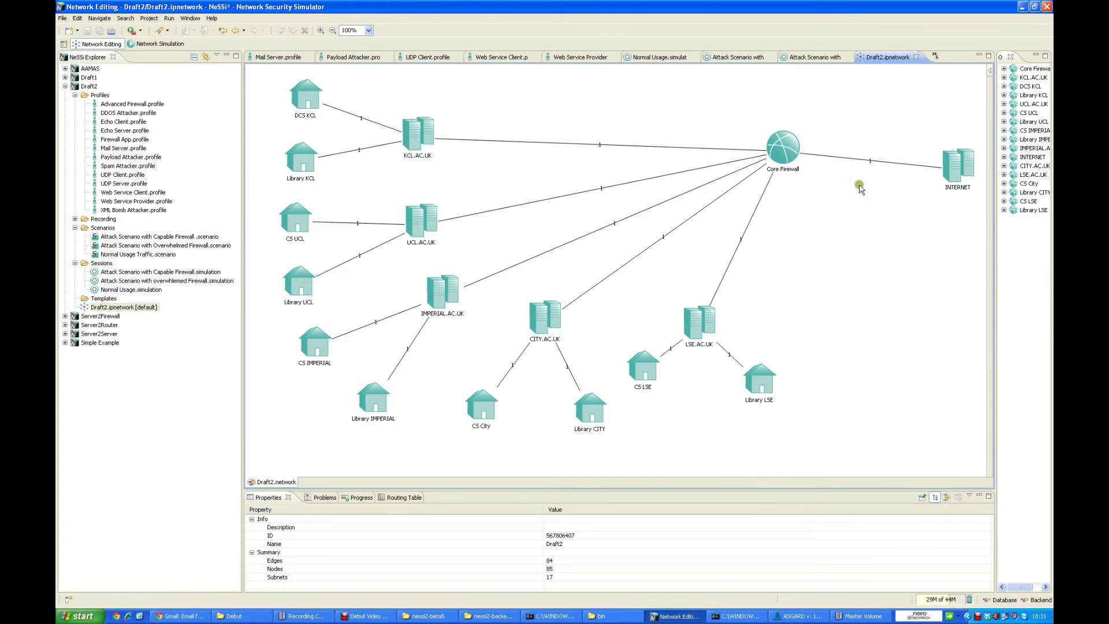
Show Draft2.ipnetwork's properties and maximise its network diagram, selecting elements on it
click(120, 308)
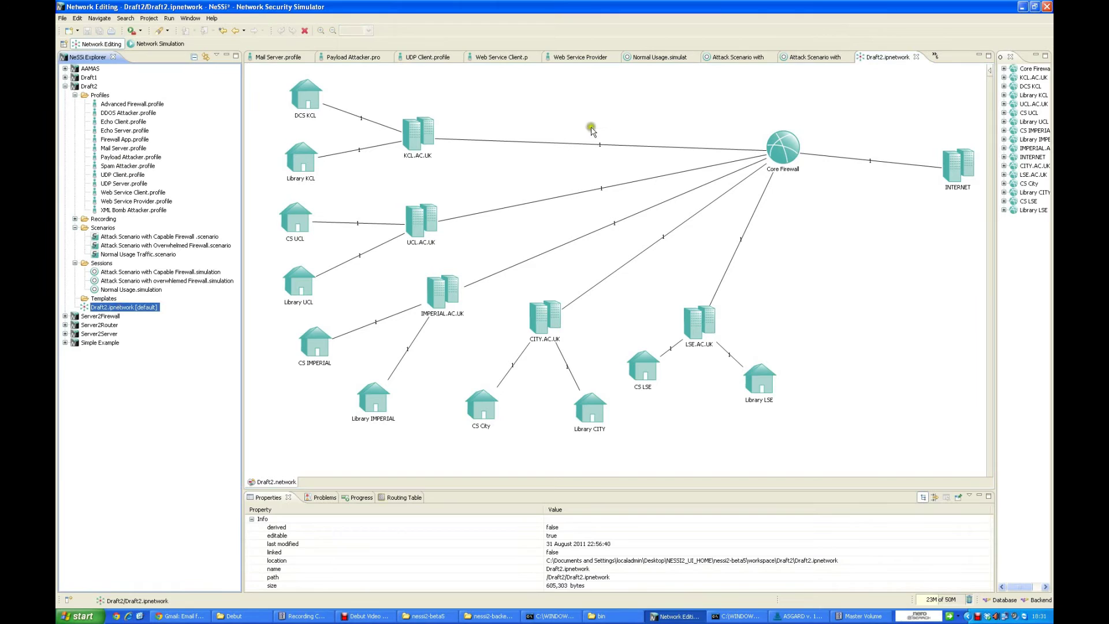
double_click(872, 57)
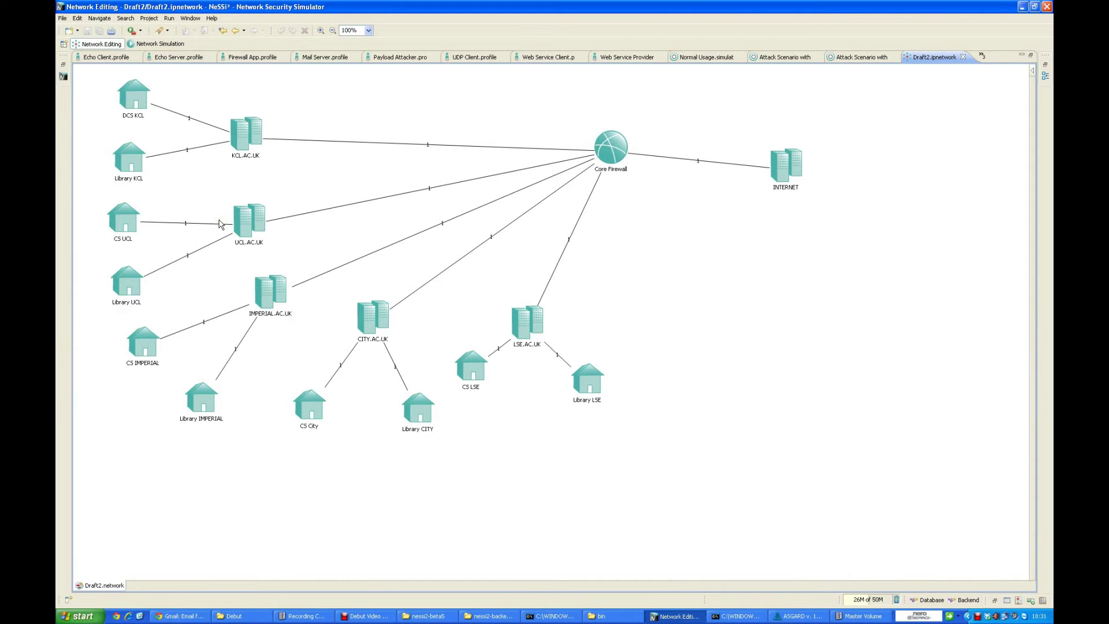
click(246, 164)
click(374, 334)
click(372, 303)
click(352, 285)
Select further diagram elements, restore the explorer, outline and properties panels, and open Advanced Firewall.profile
click(604, 171)
click(612, 157)
click(706, 150)
click(747, 156)
click(608, 141)
click(63, 68)
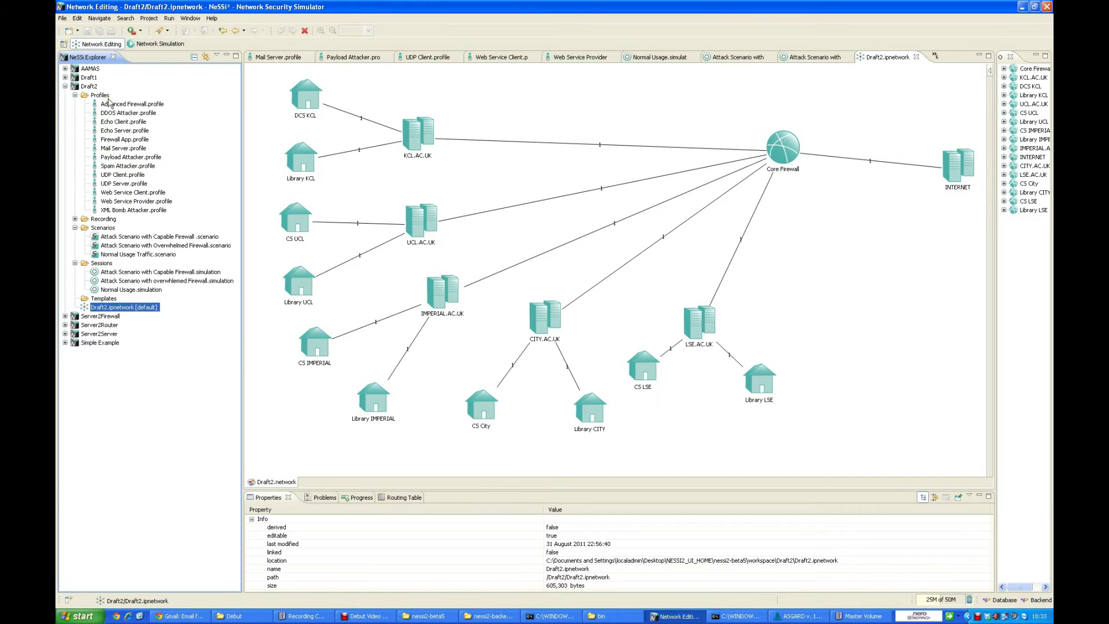
double_click(118, 104)
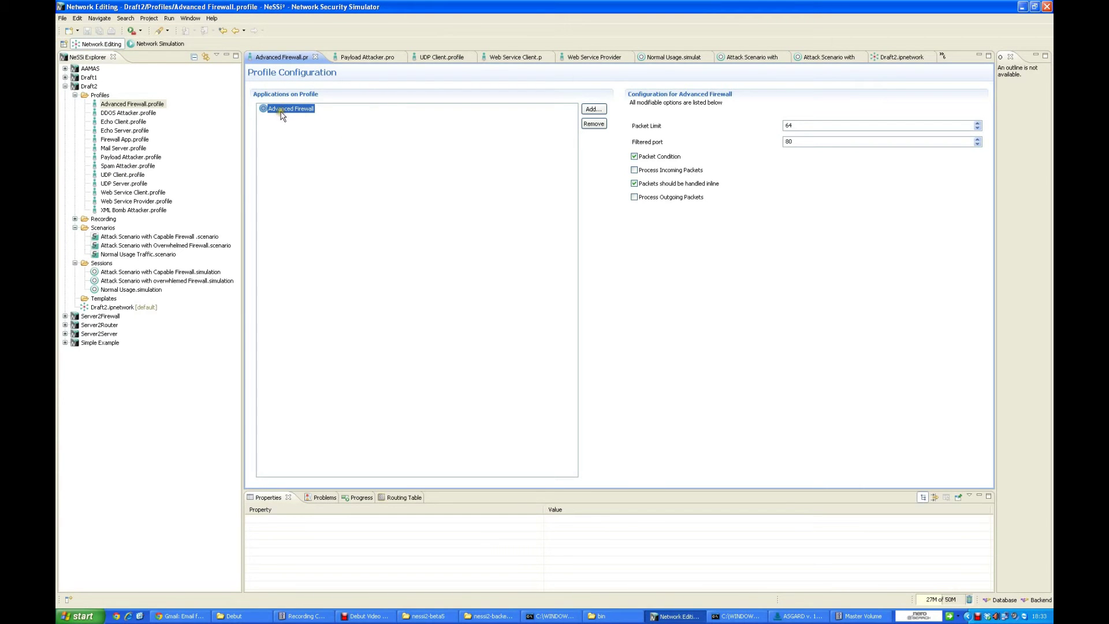
Browse Advanced Firewall's addable application types without adding any, then open DDOS Attacker.profile
click(594, 109)
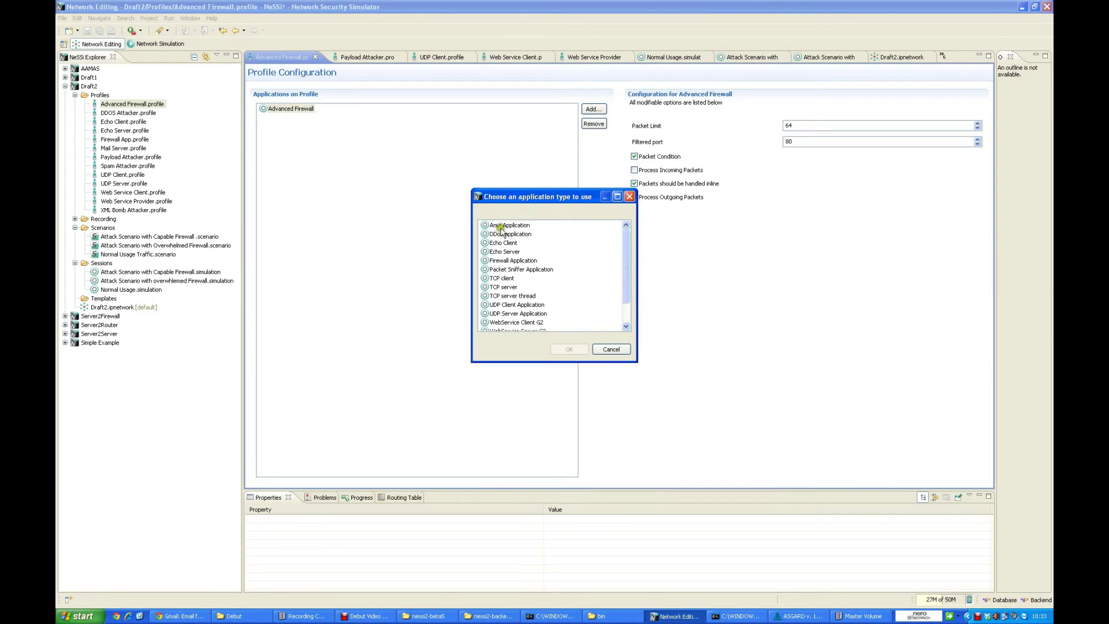
click(626, 352)
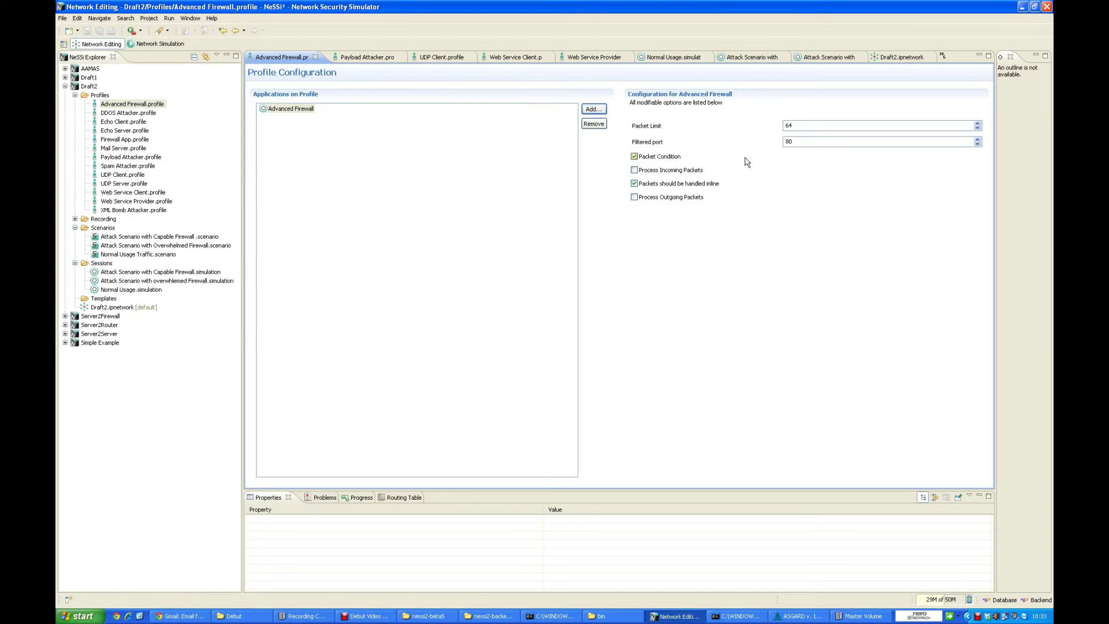
double_click(111, 114)
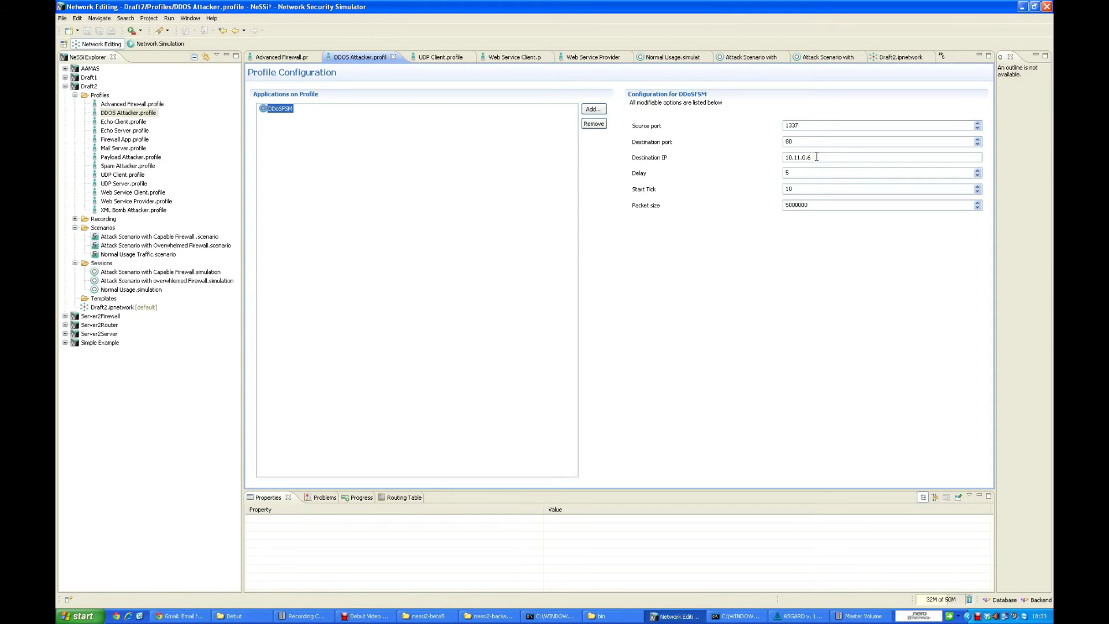
Open the Echo Client, Echo Server and Firewall App profiles in turn
click(799, 205)
click(114, 125)
double_click(114, 124)
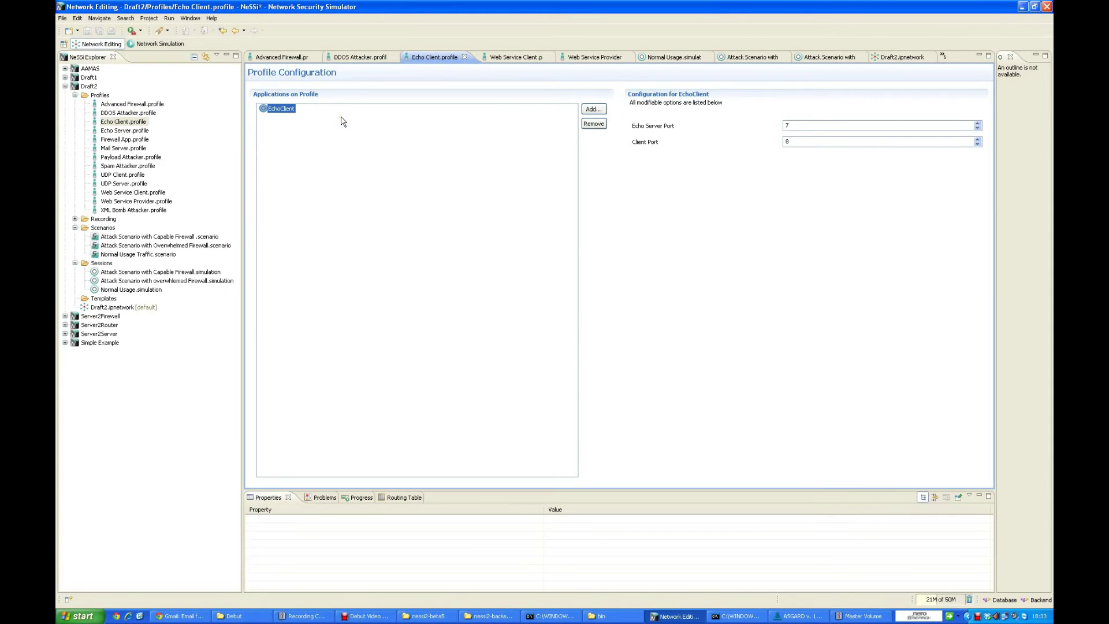
double_click(119, 131)
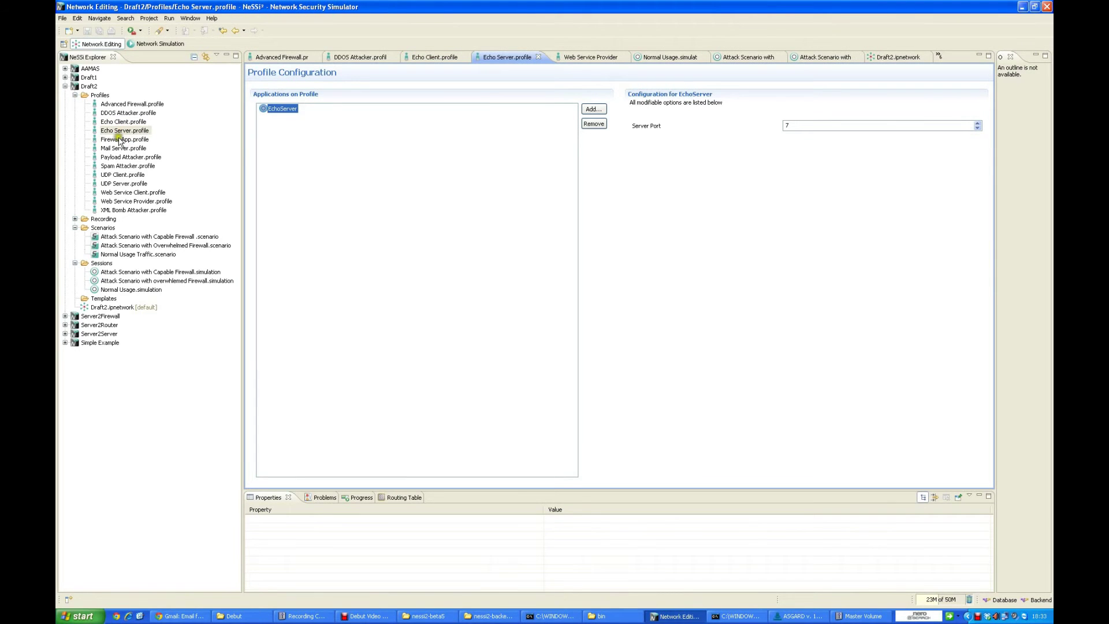
double_click(120, 140)
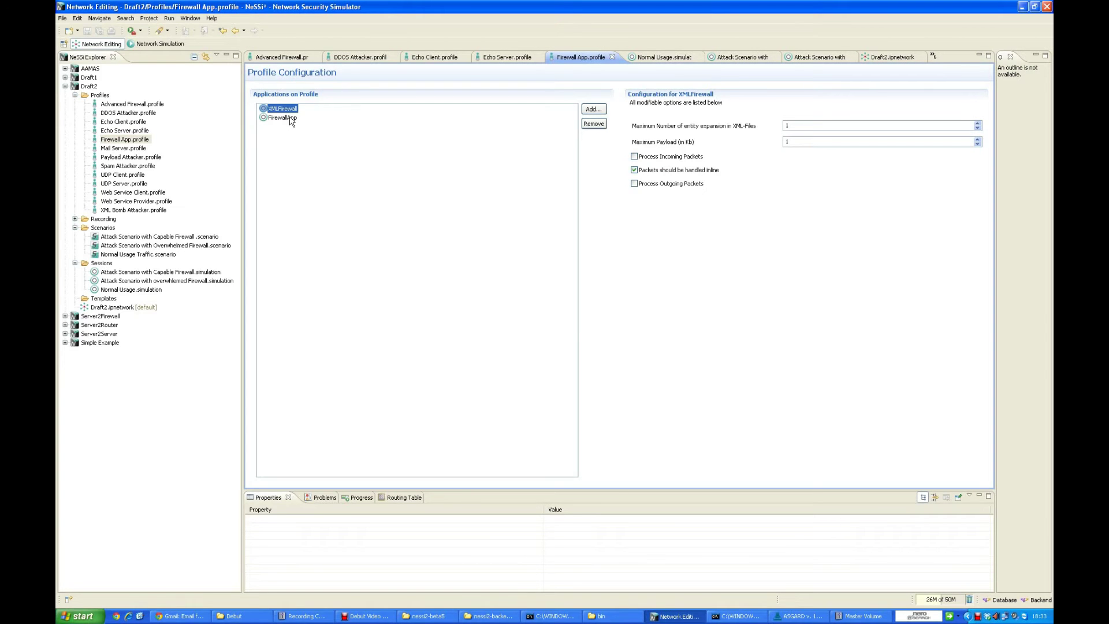
Review the FirewallApp and XMLFirewall application settings, then open Mail Server.profile
click(290, 114)
click(282, 118)
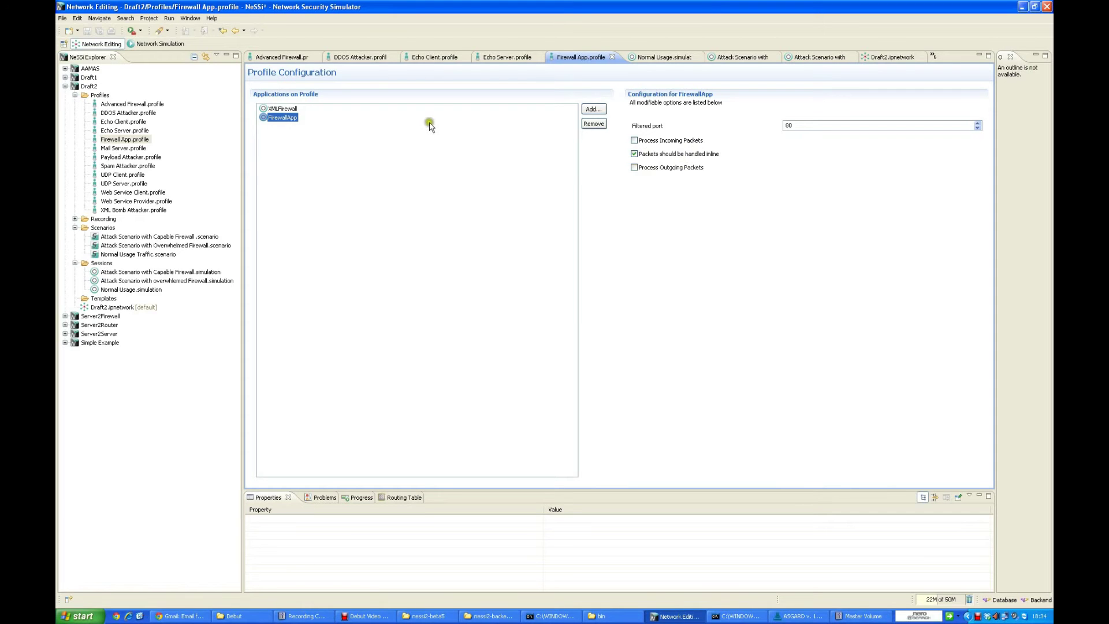
click(291, 110)
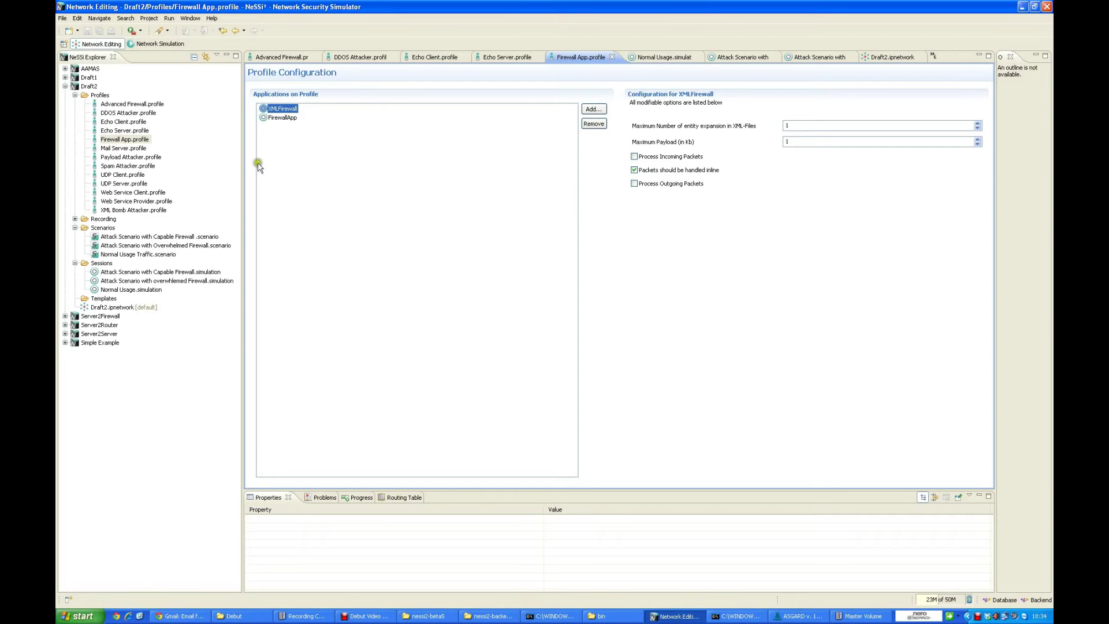
double_click(125, 150)
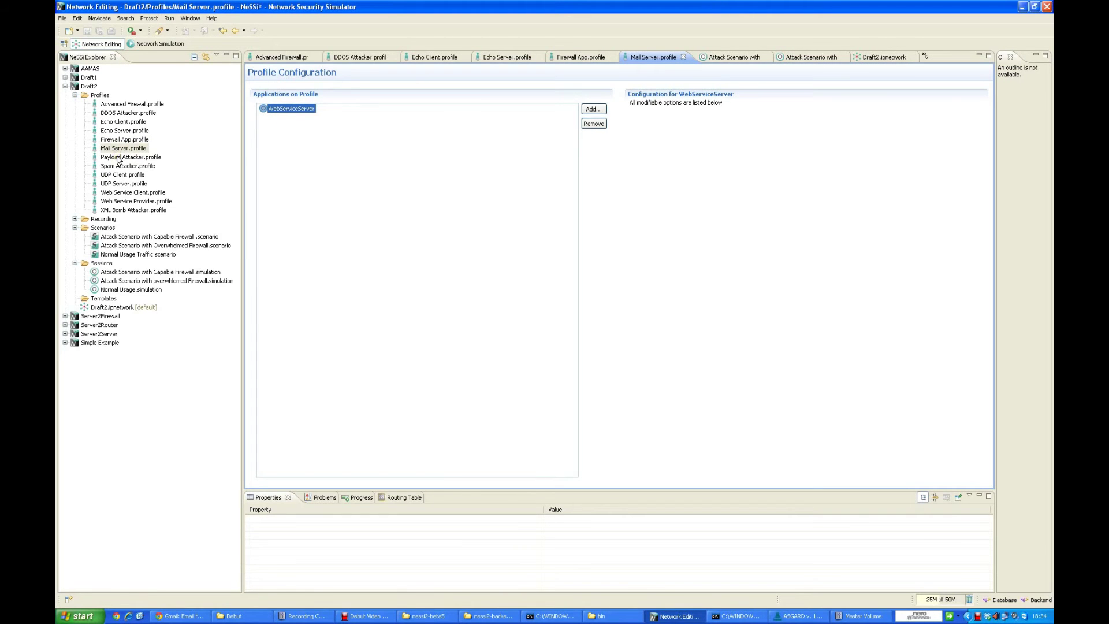
Open the Payload Attacker profile and review its web service client types, keeping Payload Attacker
click(118, 158)
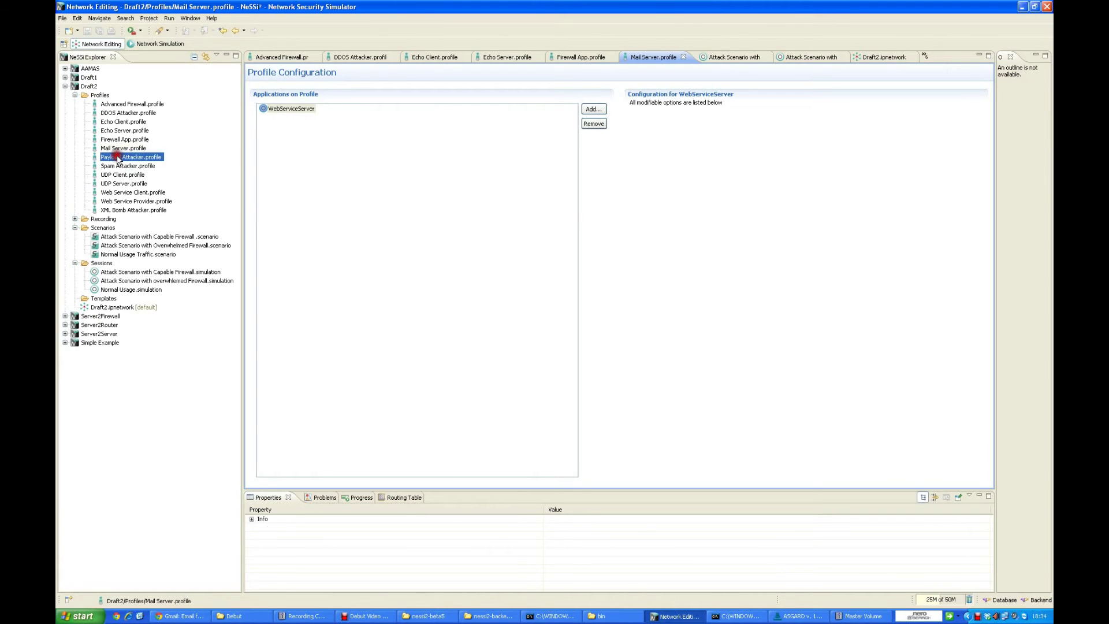
double_click(118, 158)
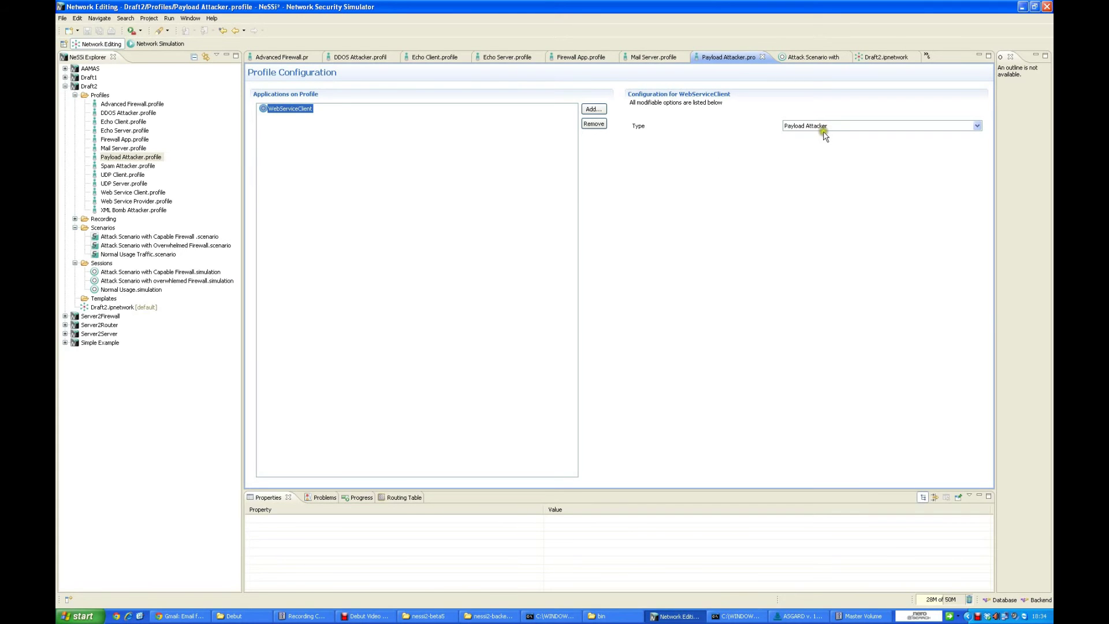
click(796, 127)
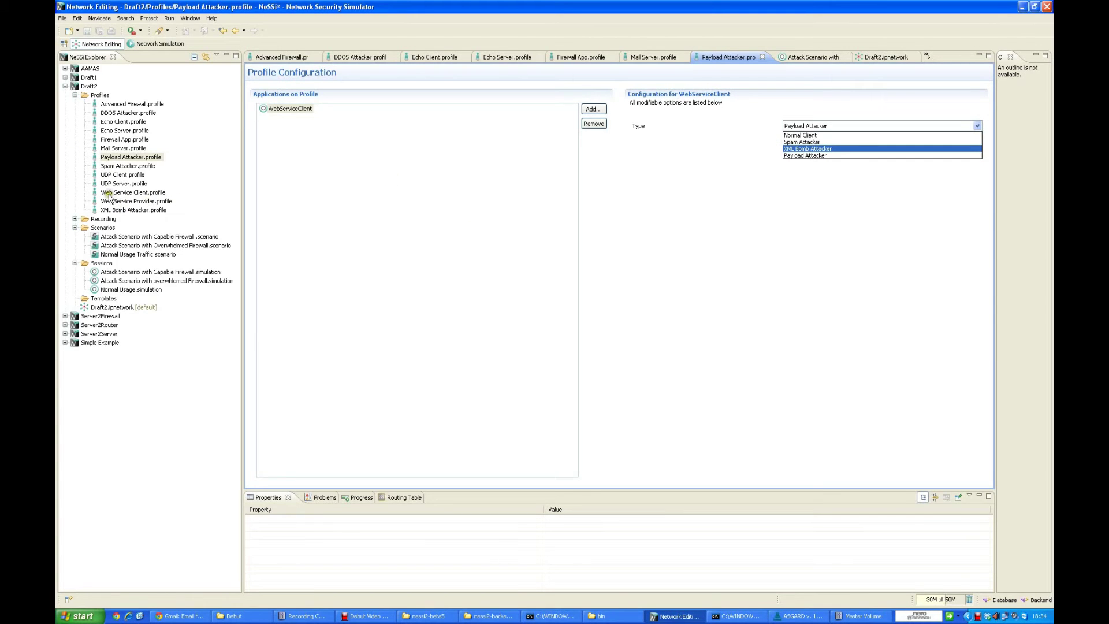
click(660, 253)
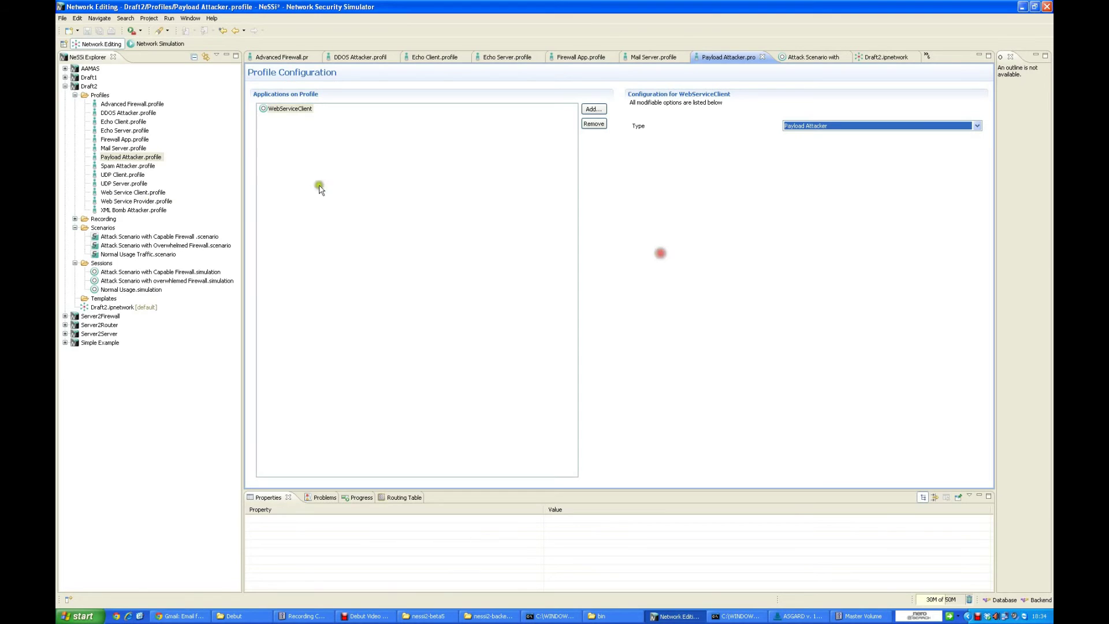
Open the UDP Client, UDP Server and Web Service Provider profiles, checking UDPServer's Port setting
double_click(117, 174)
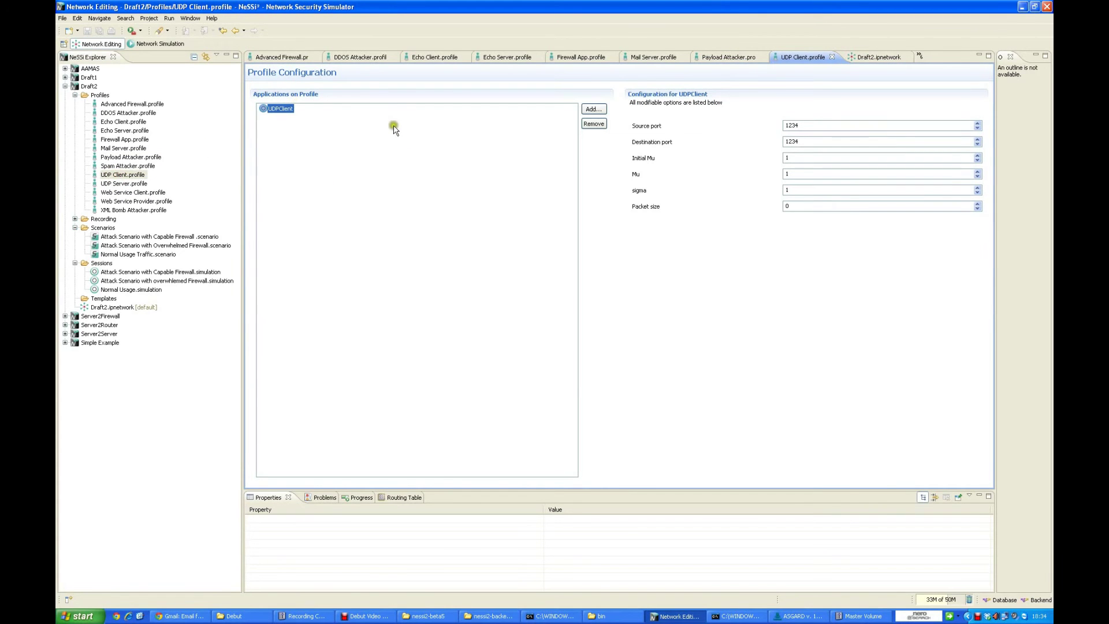
double_click(144, 183)
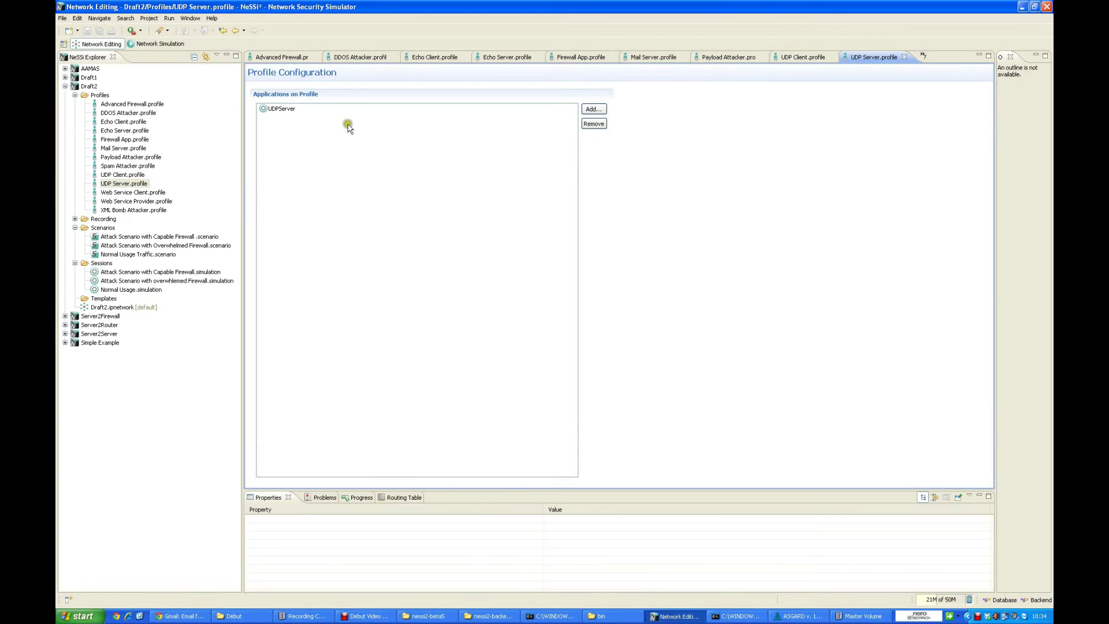
click(280, 109)
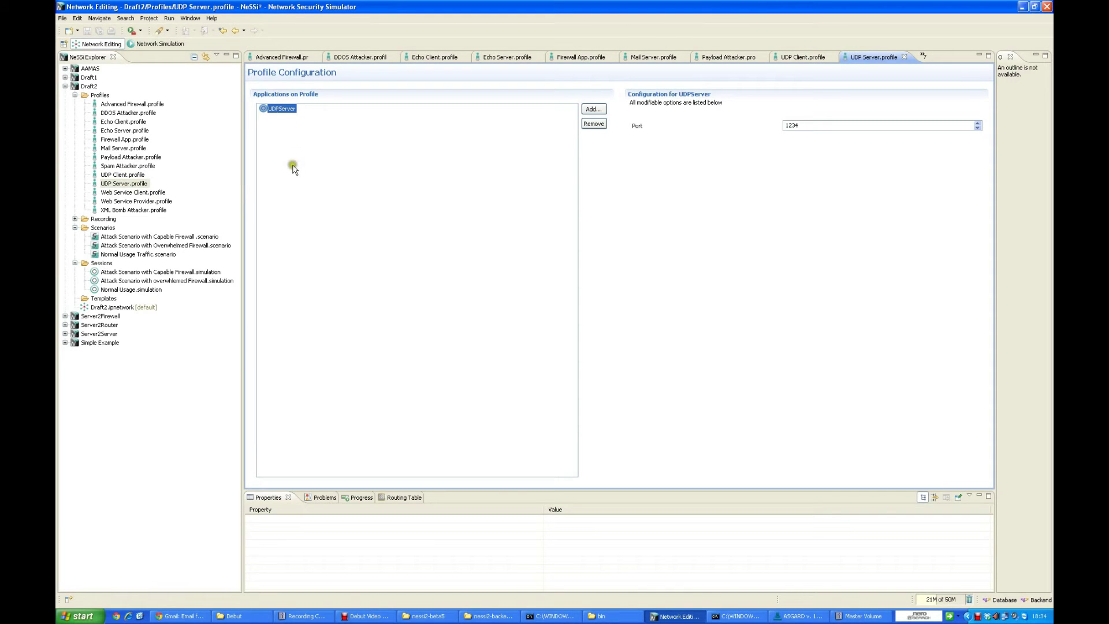
double_click(132, 202)
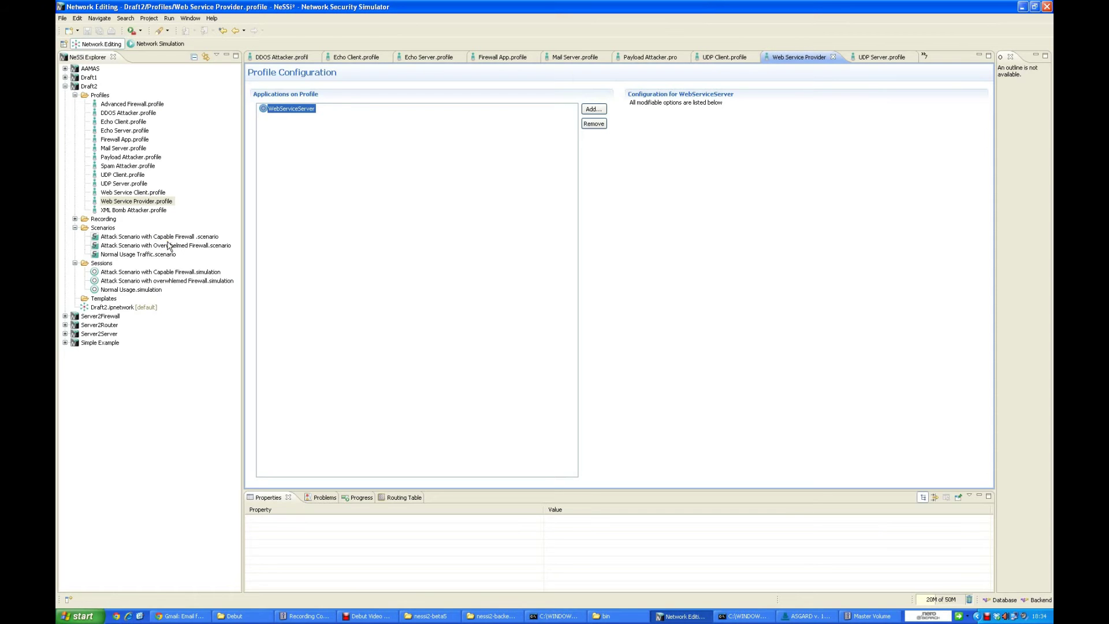
click(157, 254)
Open the Normal Usage (1000 ticks), overwhelmed Firewall and Capable Firewall (888 ticks) simulation files
click(166, 274)
click(119, 290)
double_click(120, 291)
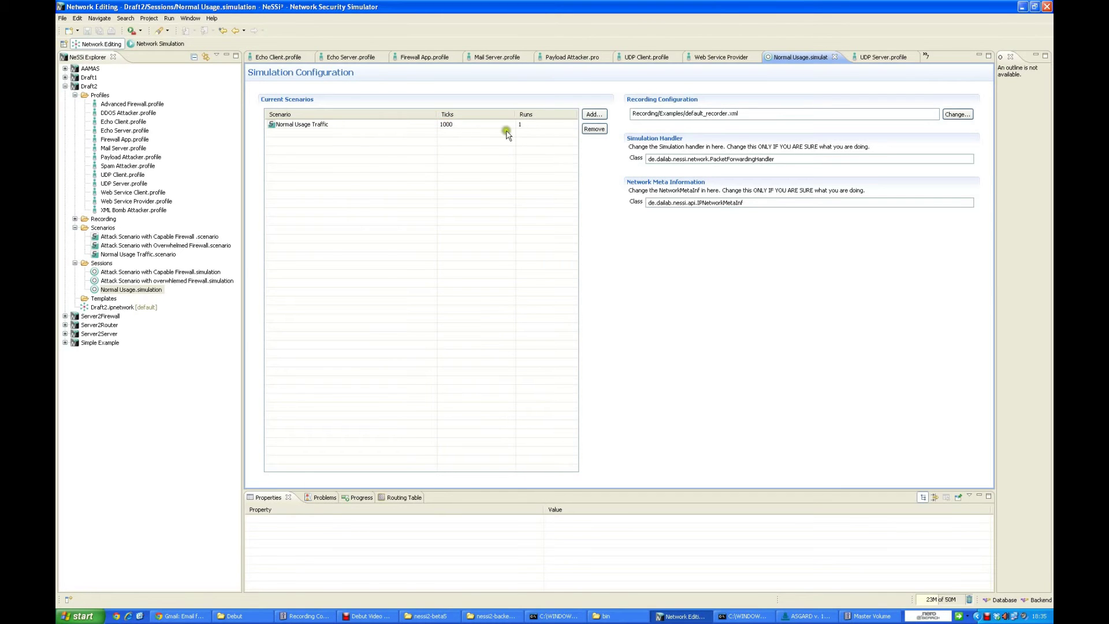
click(234, 221)
click(181, 282)
double_click(181, 282)
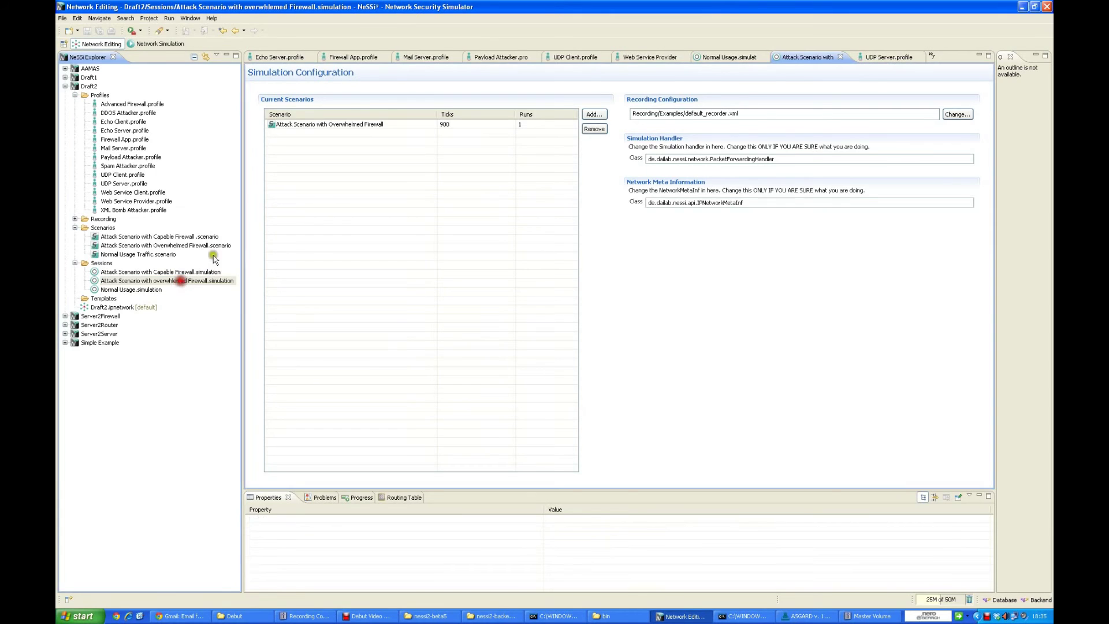
double_click(164, 272)
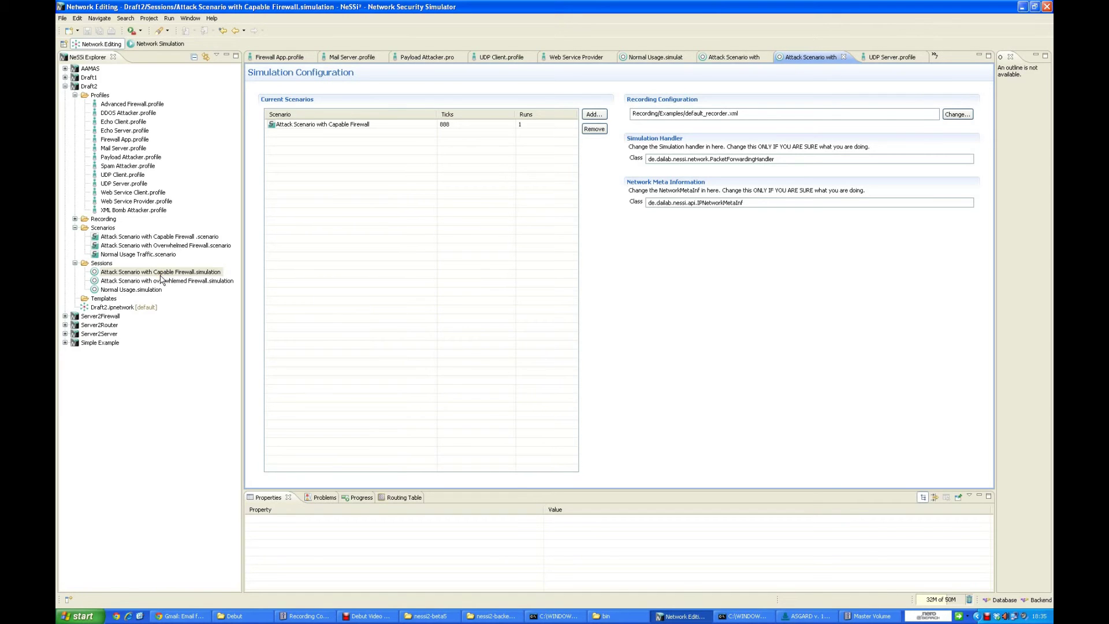
Glance at Recorded Simulations, then launch Normal Usage.simulation and bring up the ASGARD viewer
click(141, 45)
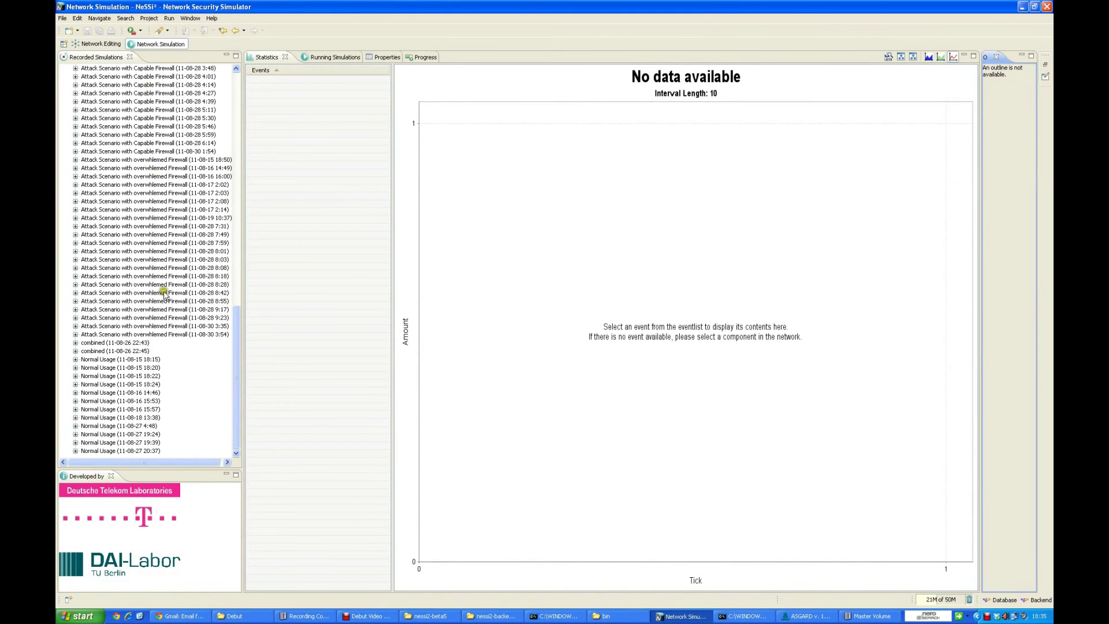
mouse_move(235, 356)
mouse_down()
mouse_move(254, 124)
mouse_move(243, 140)
mouse_move(248, 367)
mouse_up()
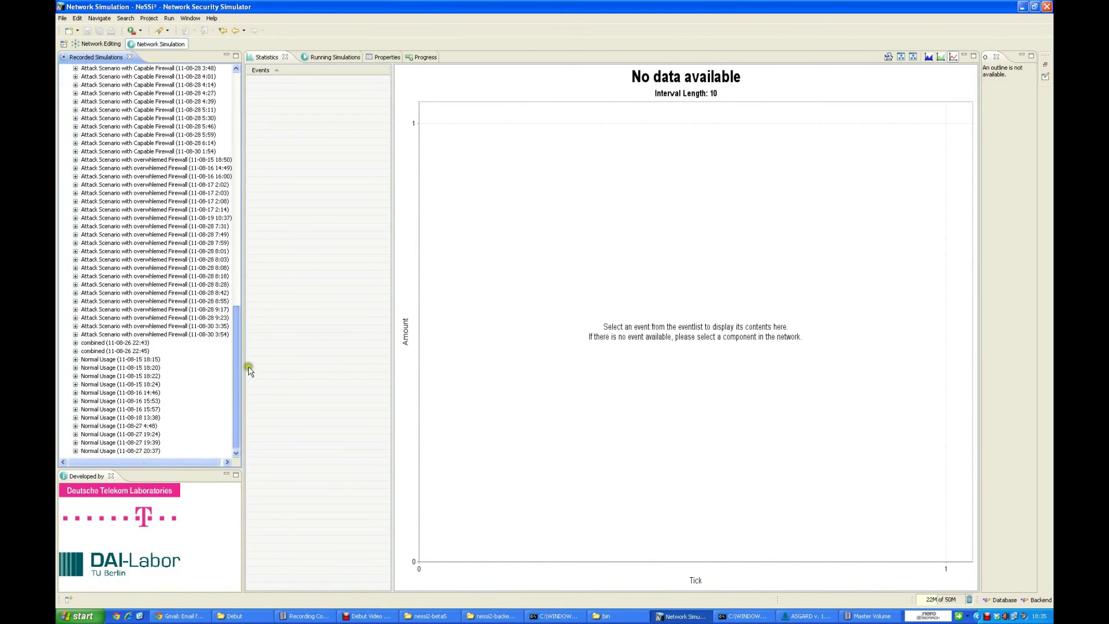
click(94, 43)
click(123, 289)
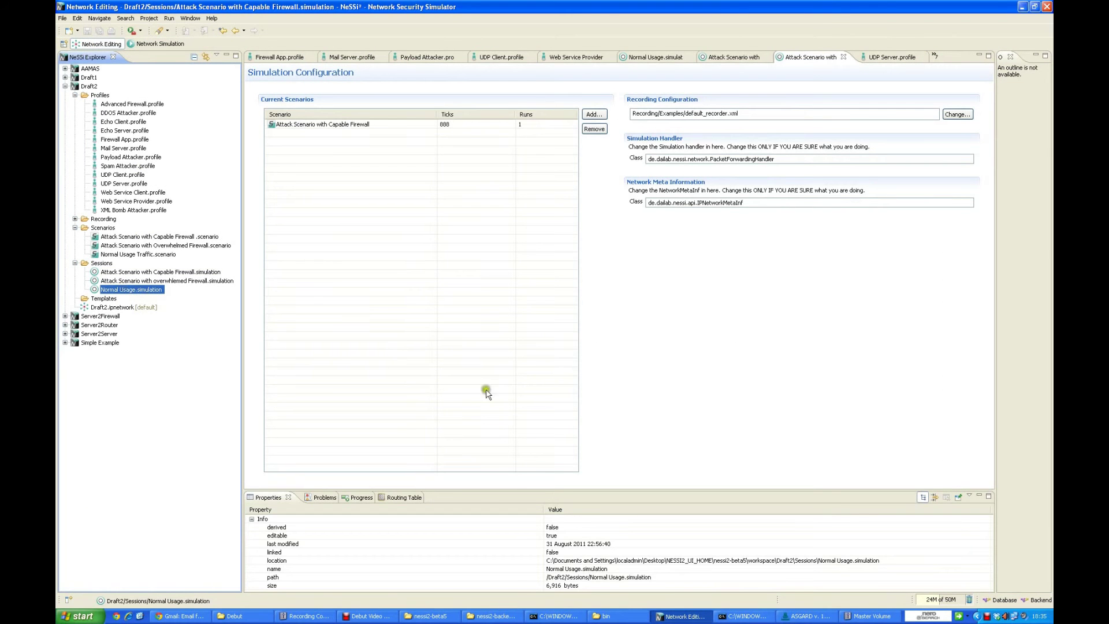
right_click(143, 292)
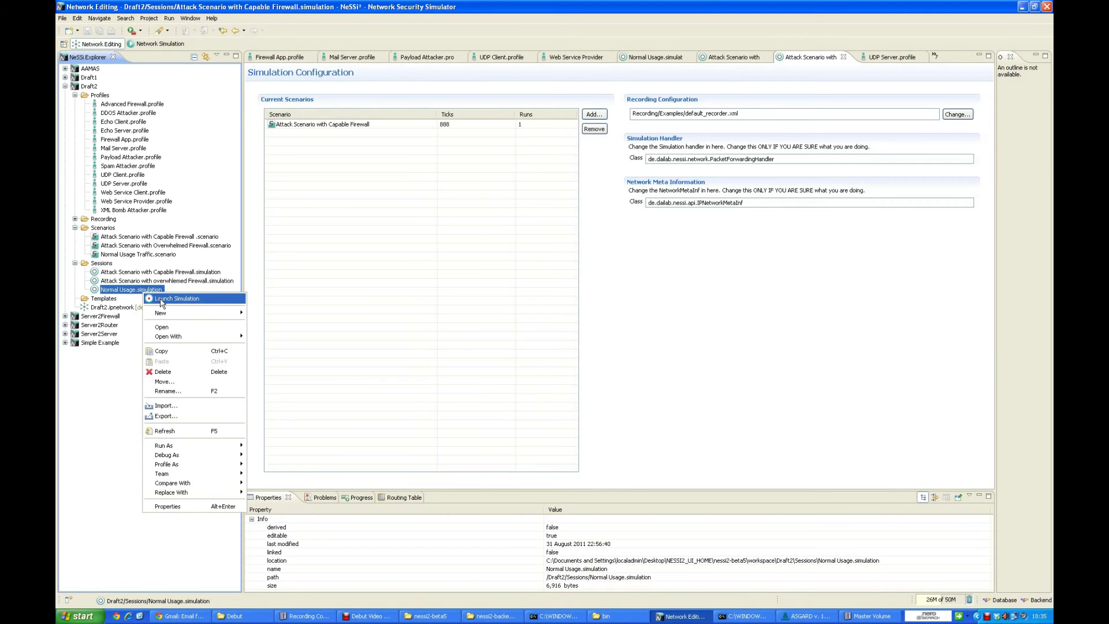
click(163, 299)
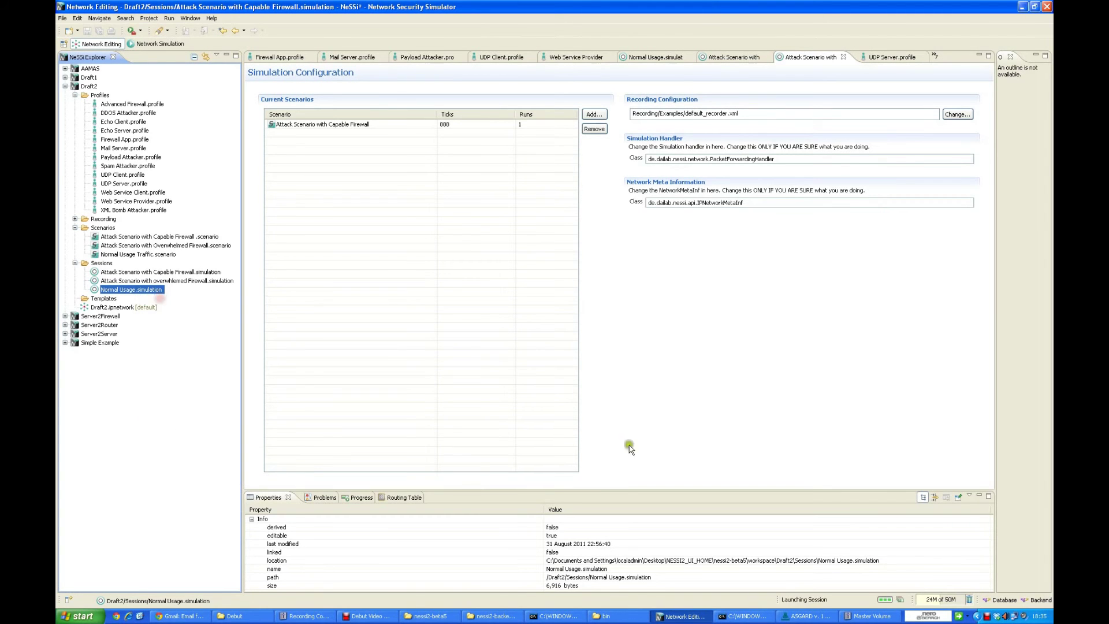
click(807, 617)
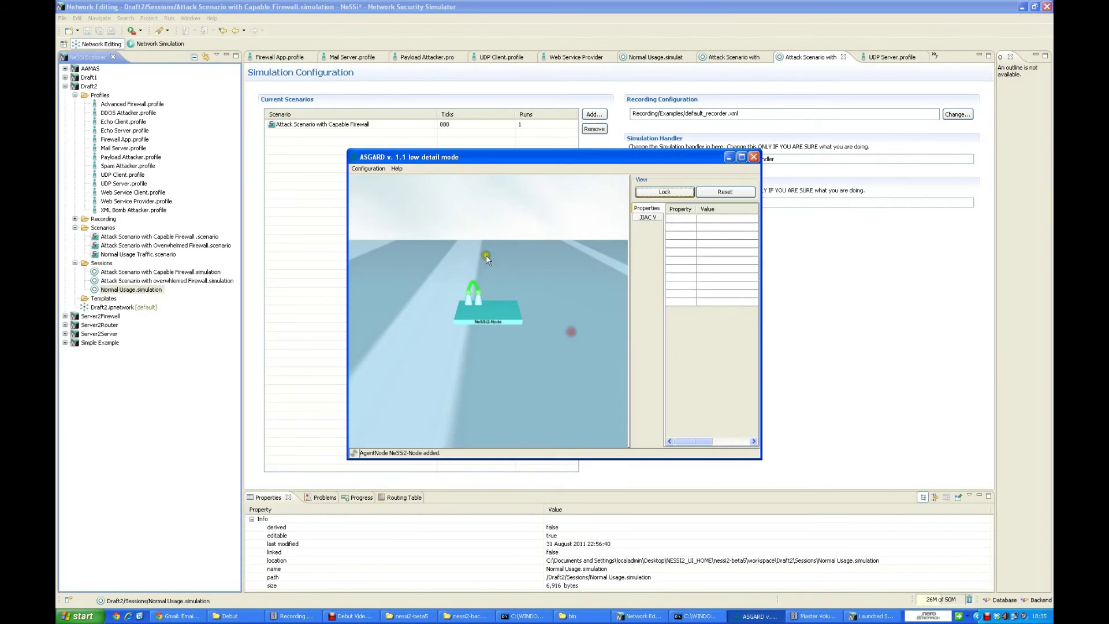
In ASGARD, view the properties of the SCA and nca1 agents and the NeSSi2 node
click(472, 299)
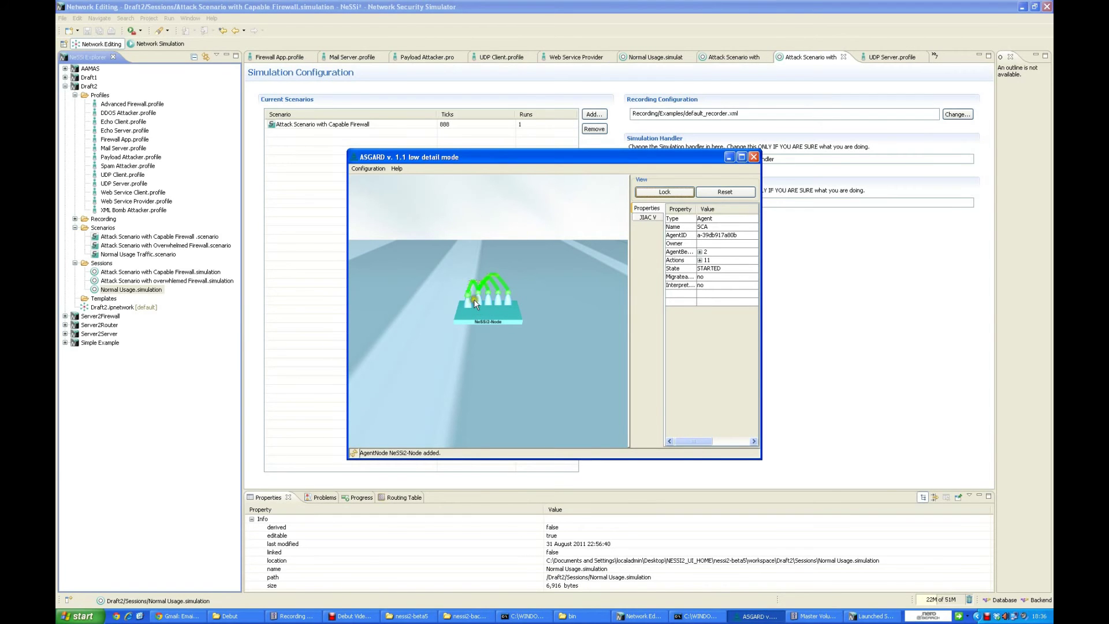
click(480, 299)
click(603, 362)
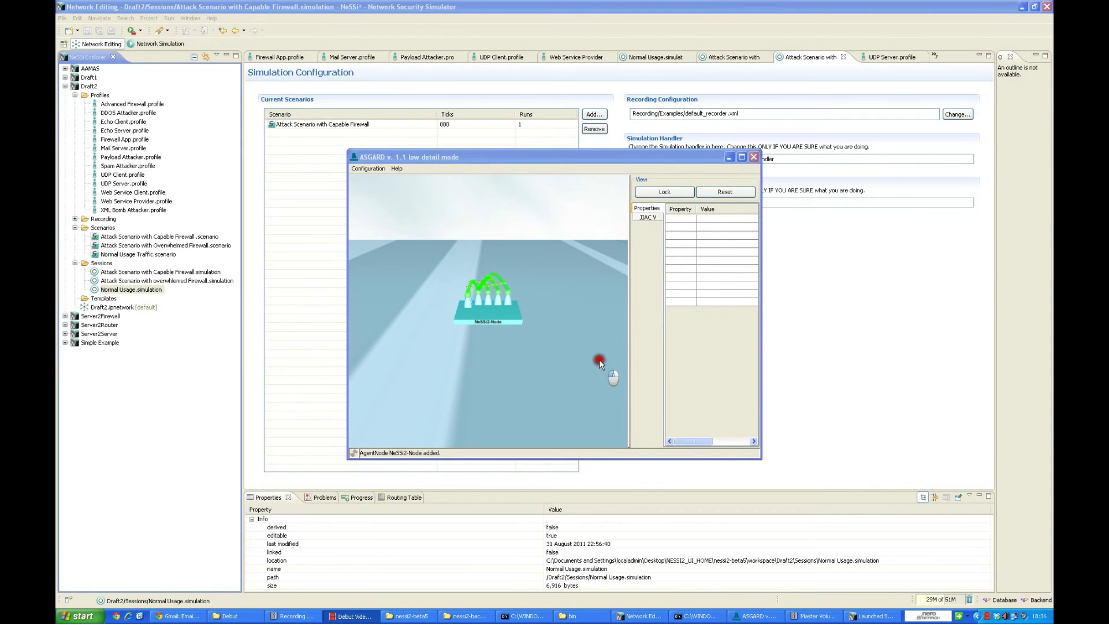
click(489, 314)
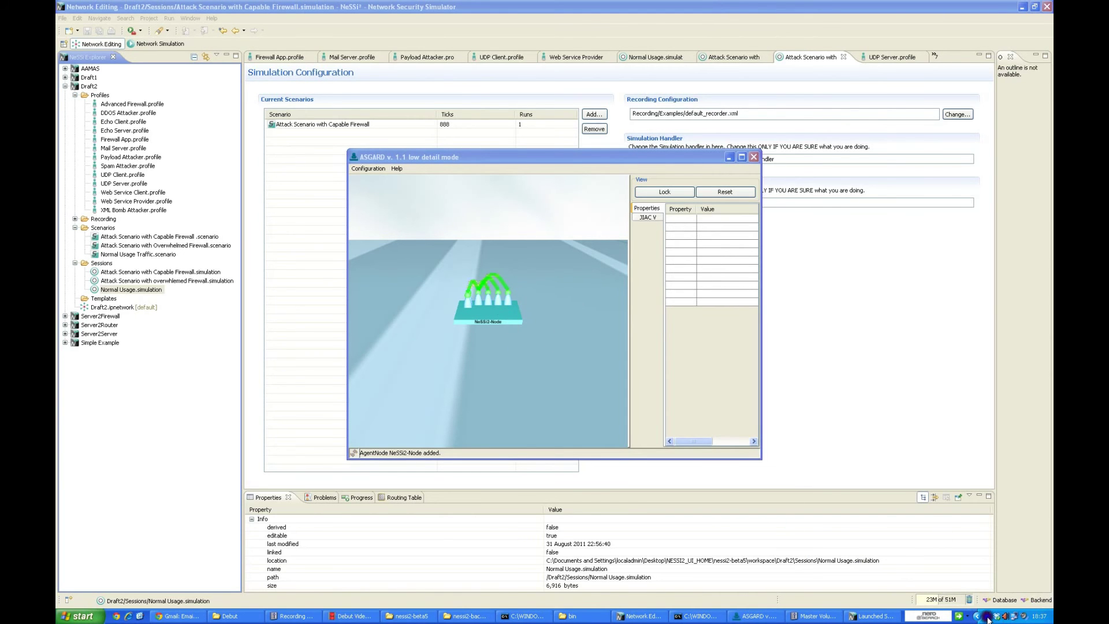
right_click(988, 617)
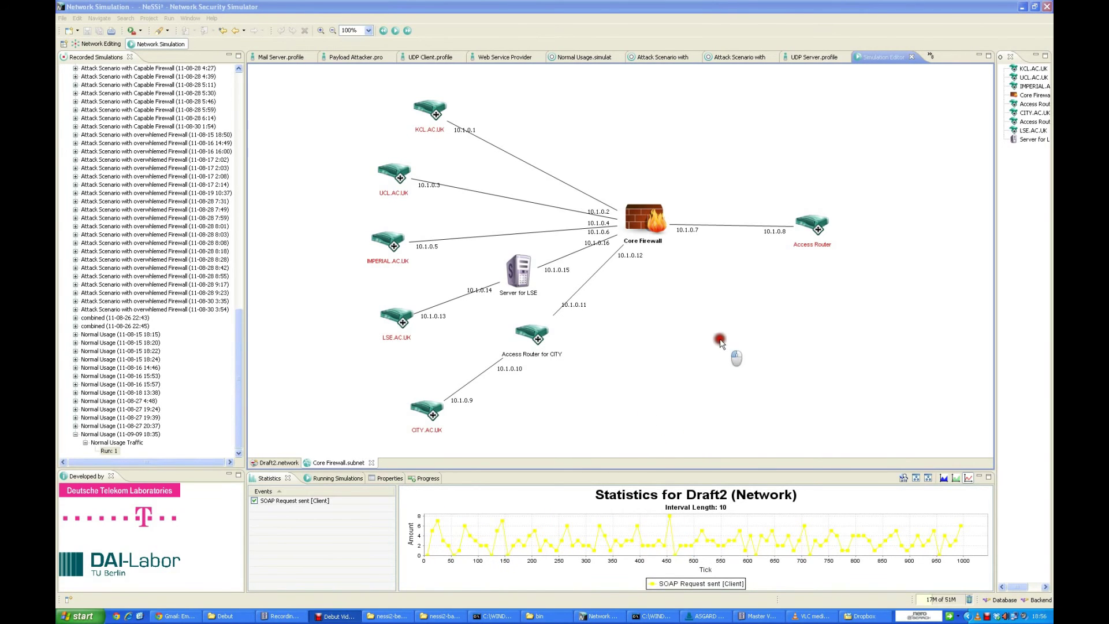
Show traffic statistics for the Server for LSE–Core Firewall link and the LSE, IMPERIAL, UCL, KCL links
click(606, 7)
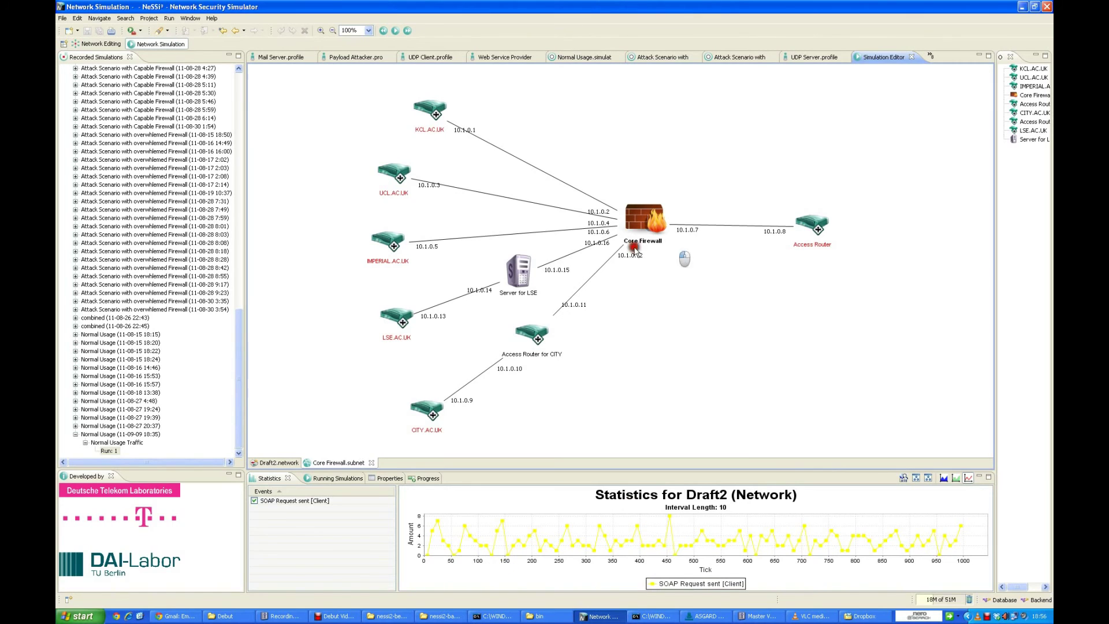
click(558, 259)
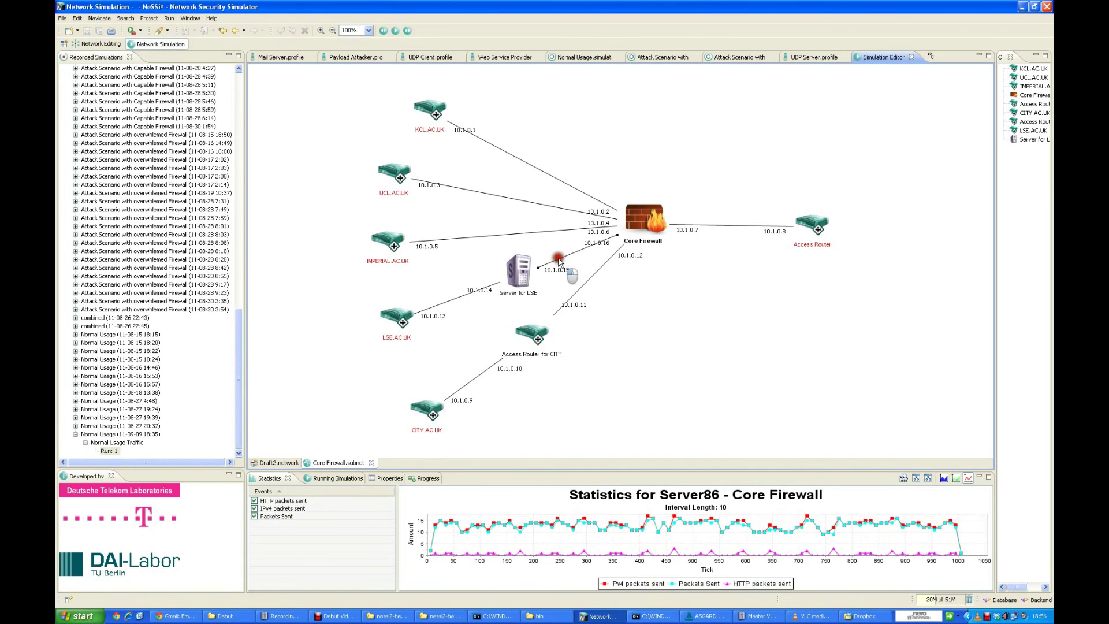
click(475, 289)
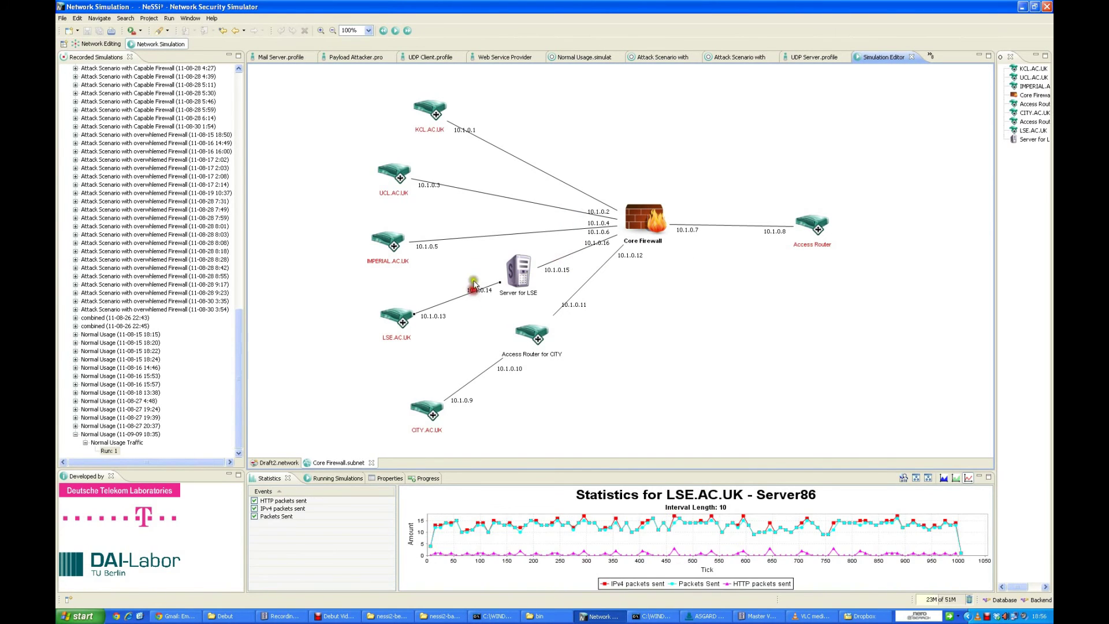
click(482, 236)
click(493, 196)
click(509, 154)
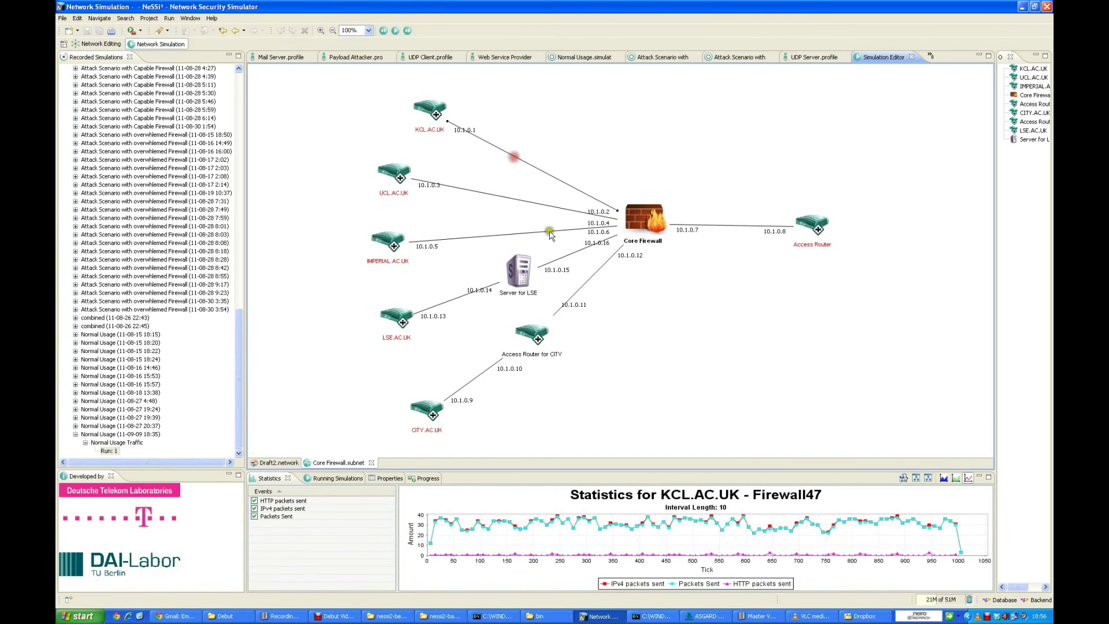
Check the CITY access router and Core Firewall–Access Router links, then return to Draft2 network statistics
click(584, 284)
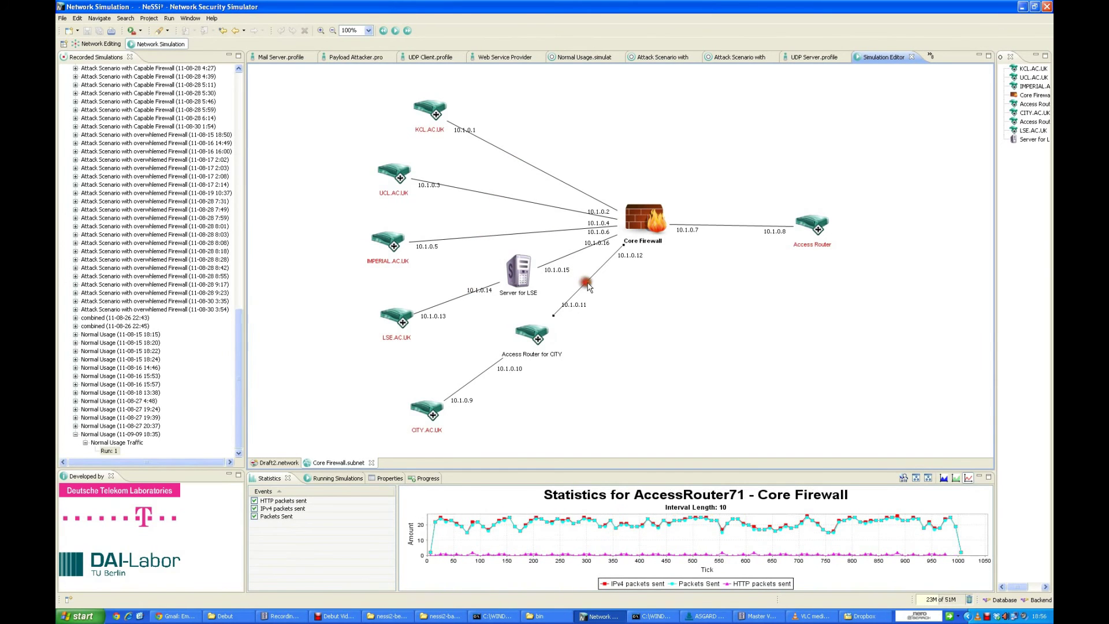
click(724, 230)
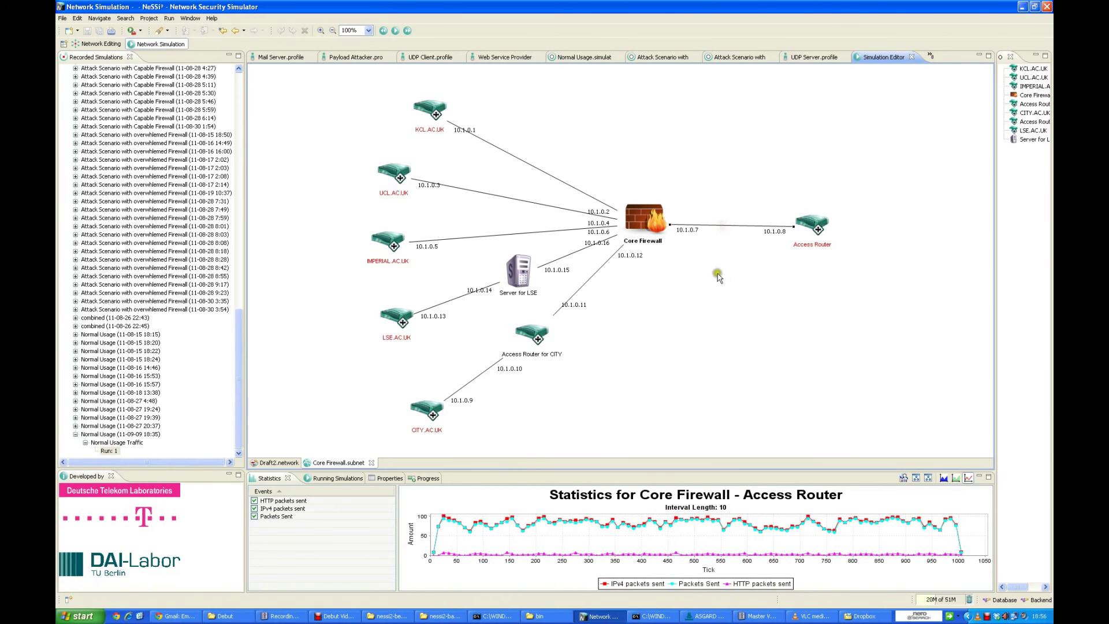
click(745, 319)
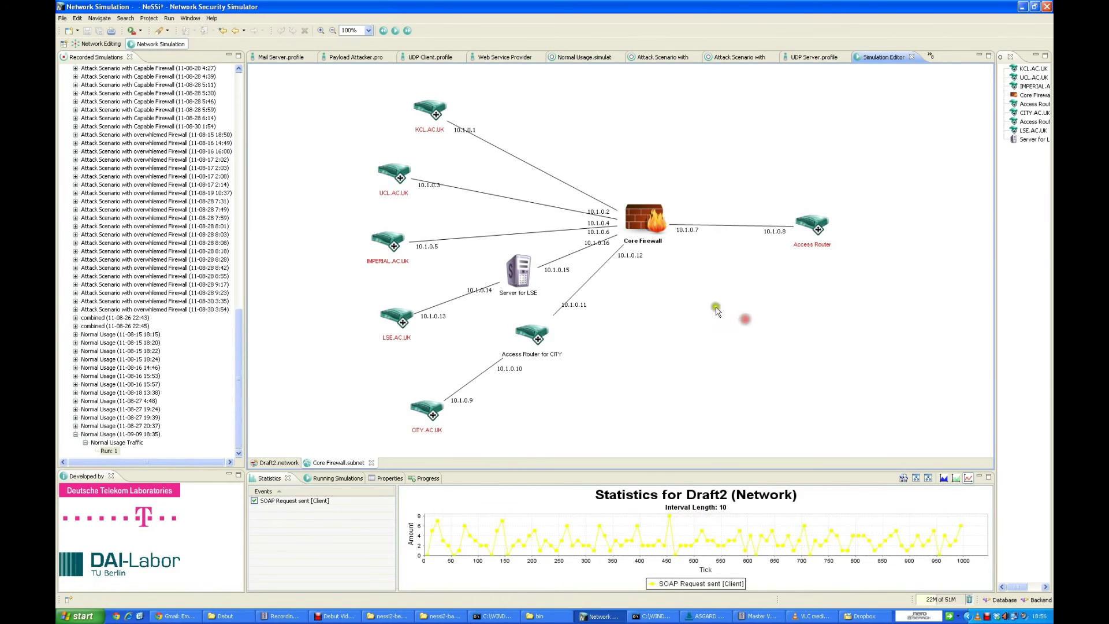
Start Normal Usage playback so per-link packet counts animate, then scroll the Recorded Simulations list
click(395, 30)
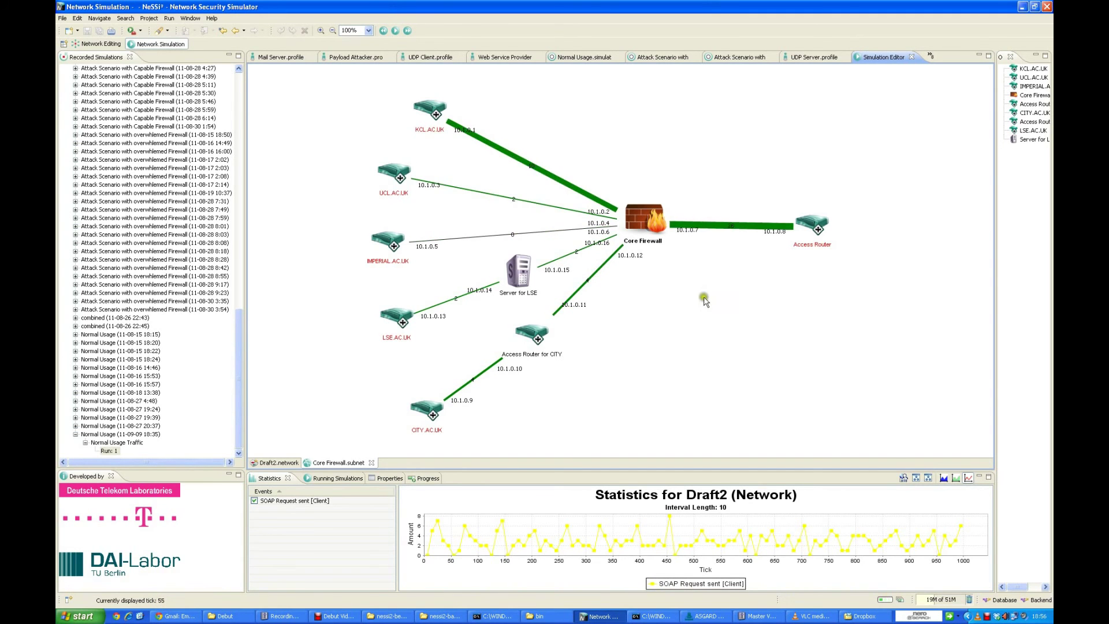
click(832, 301)
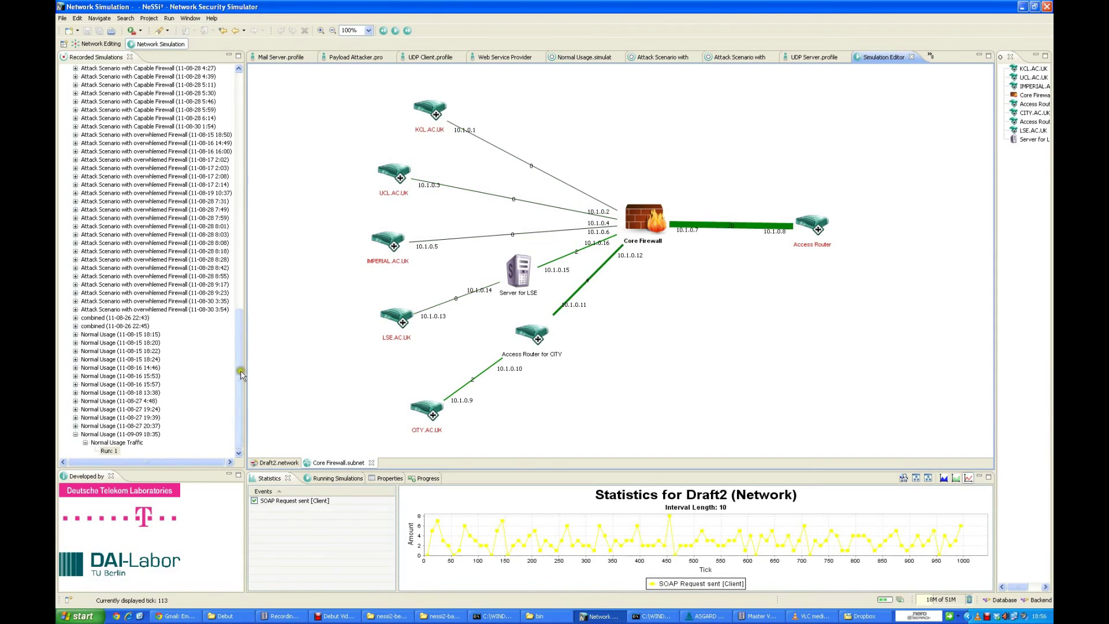
drag(242, 374, 241, 320)
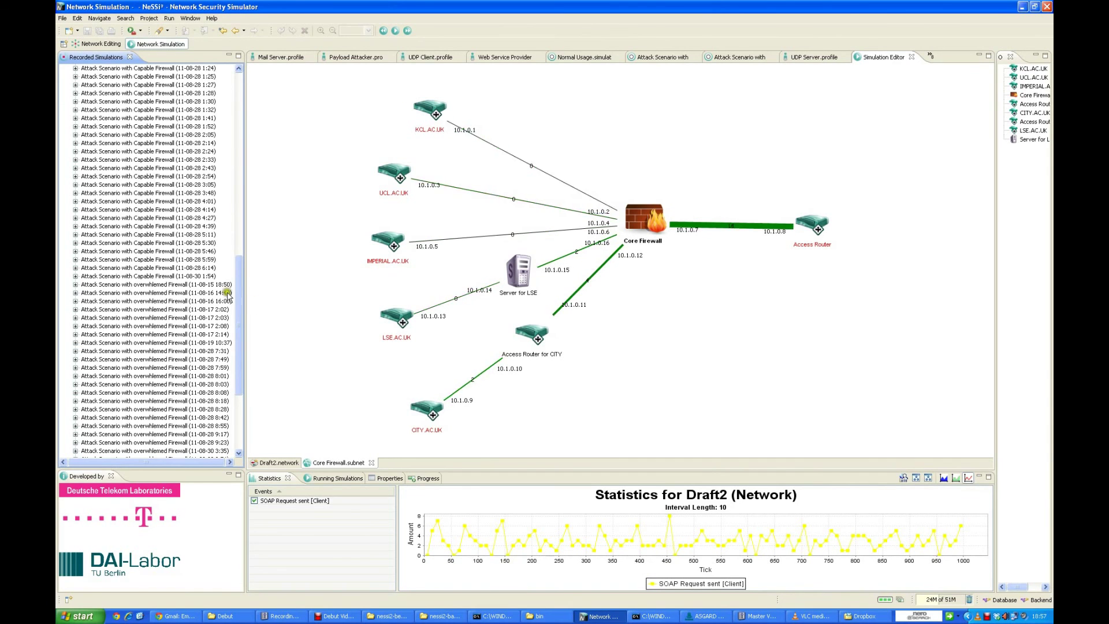
Open Run: 1 of the 11-08-30 3:54 Overwhelmed Firewall recording and stop the screen recorder
drag(239, 275, 239, 304)
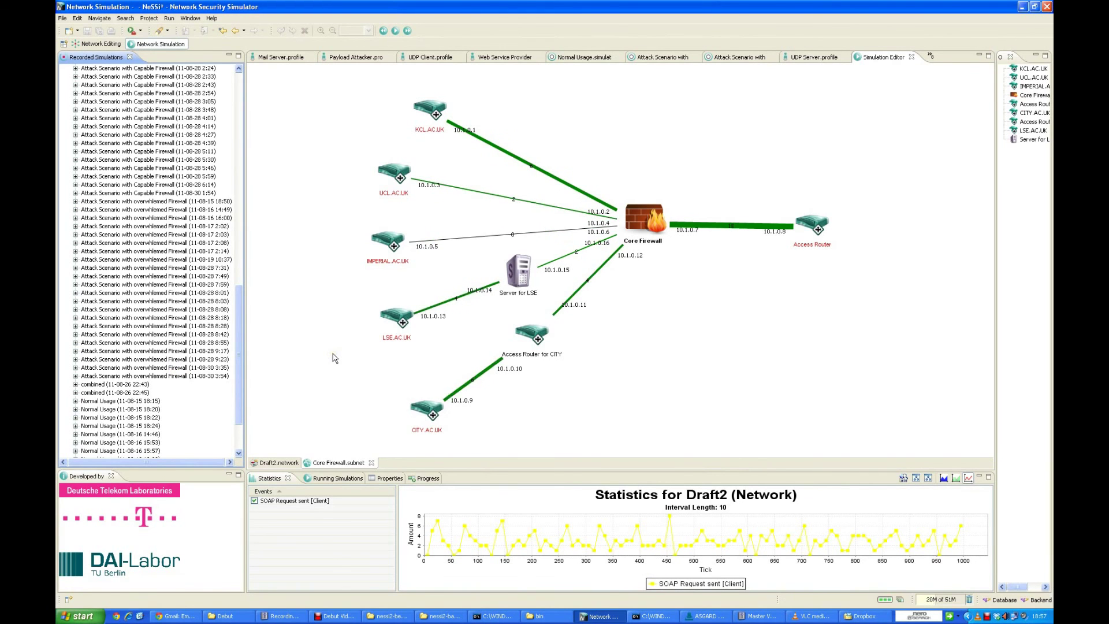
click(75, 376)
click(84, 384)
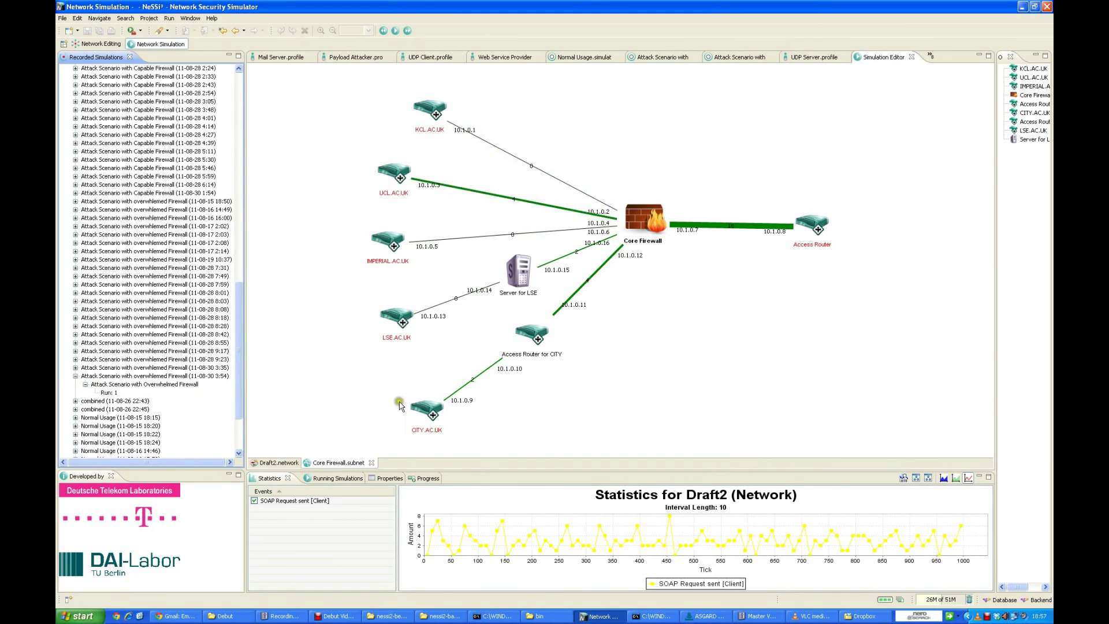
right_click(919, 615)
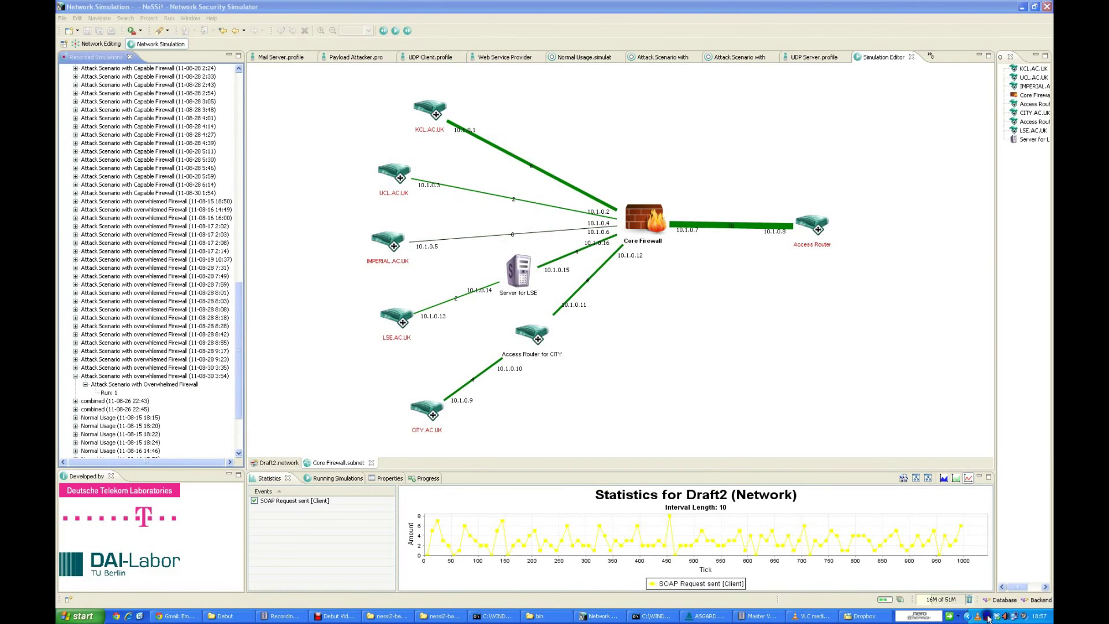
click(955, 587)
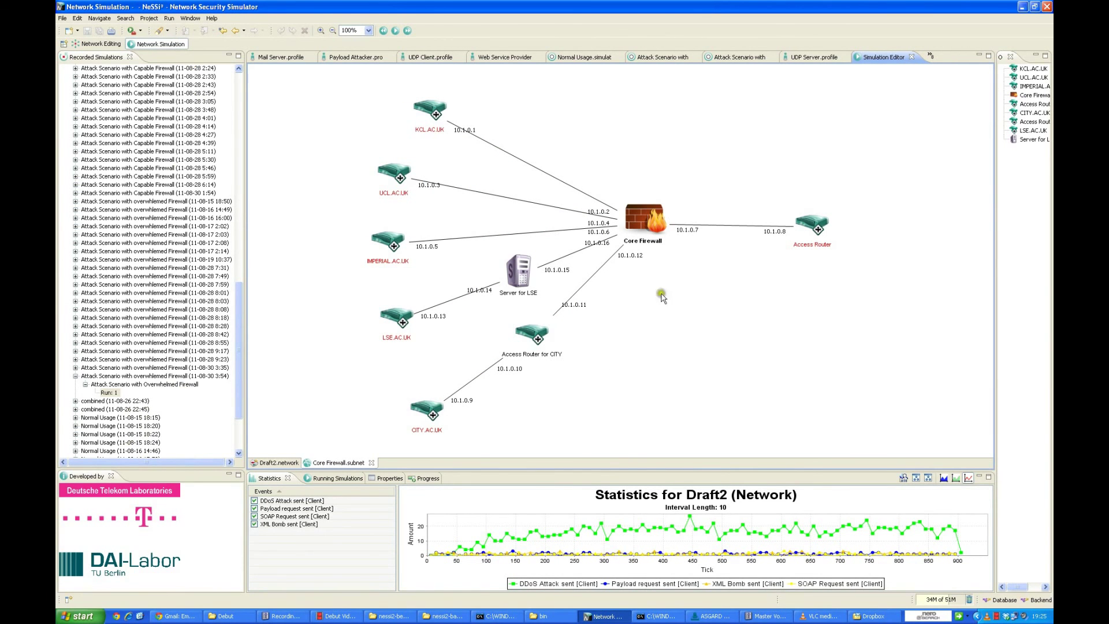
View Statistics charts for the KCL, UCL, IMPERIAL, LSE, CITY and Access Router links
click(569, 185)
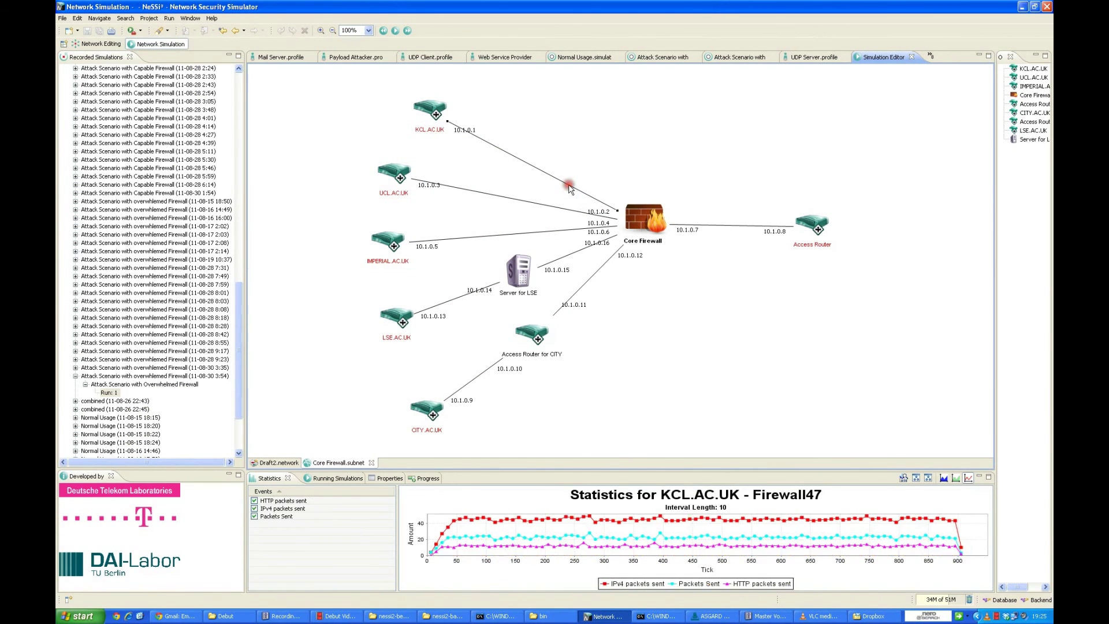
click(562, 208)
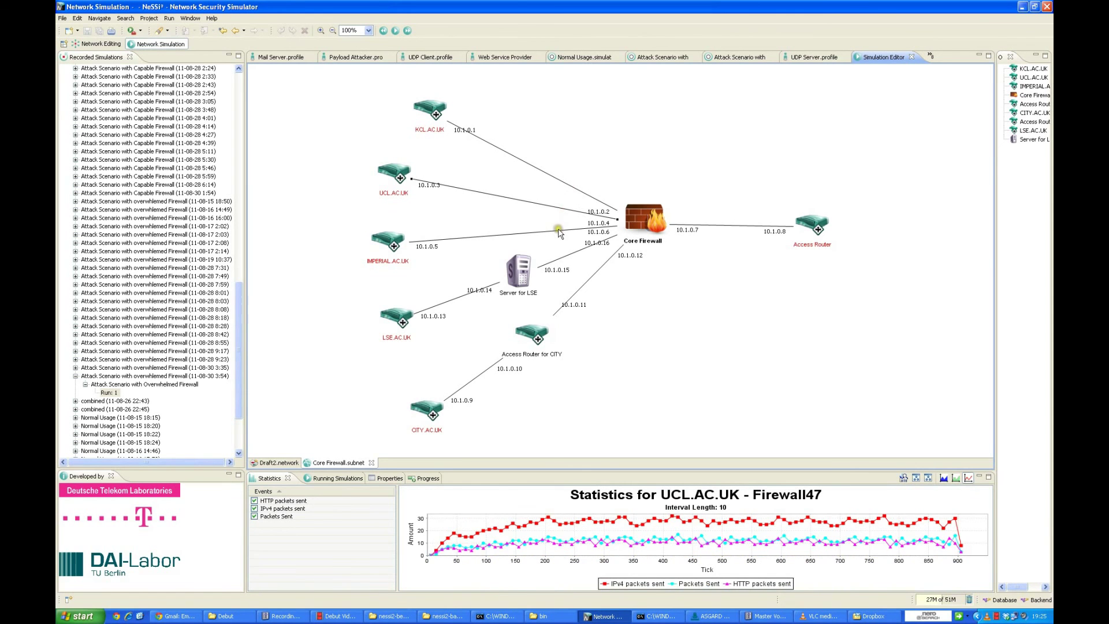
click(559, 234)
click(558, 230)
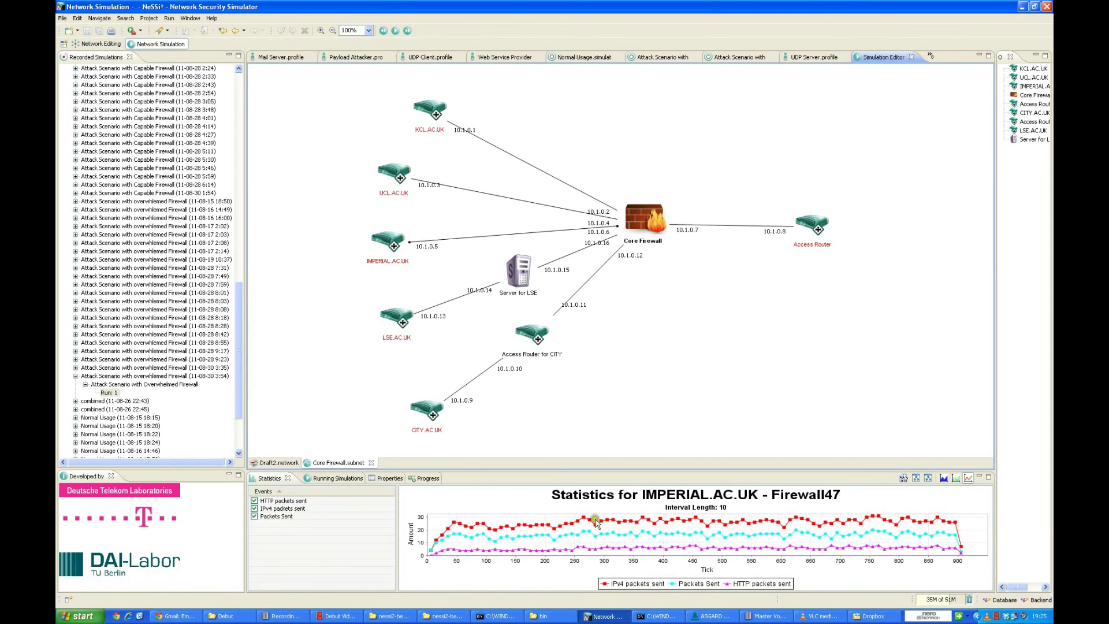
click(610, 366)
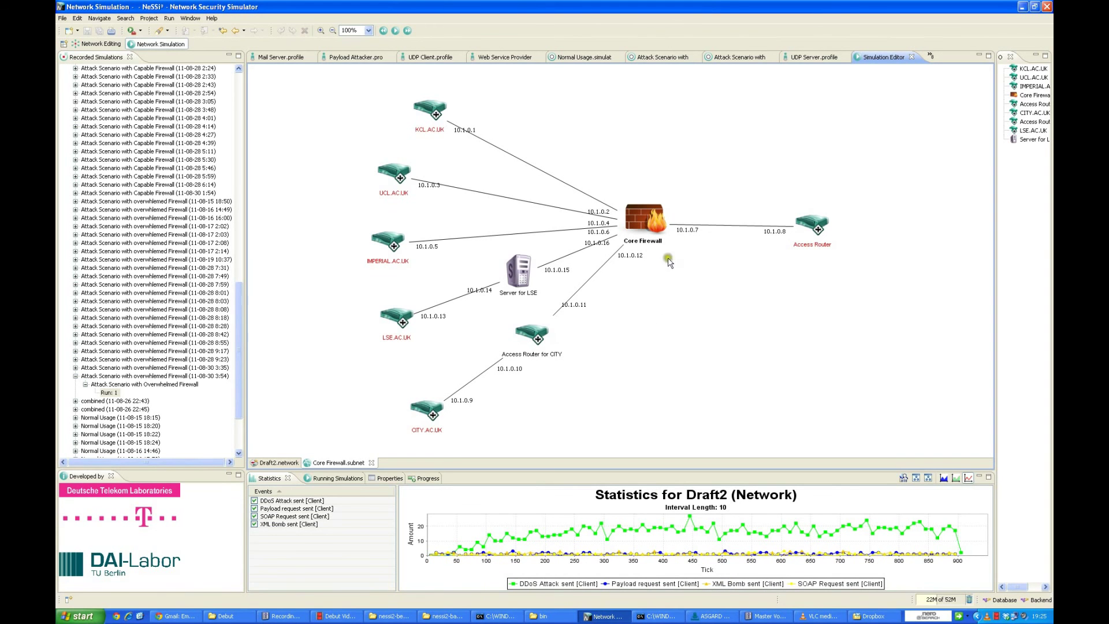
click(571, 256)
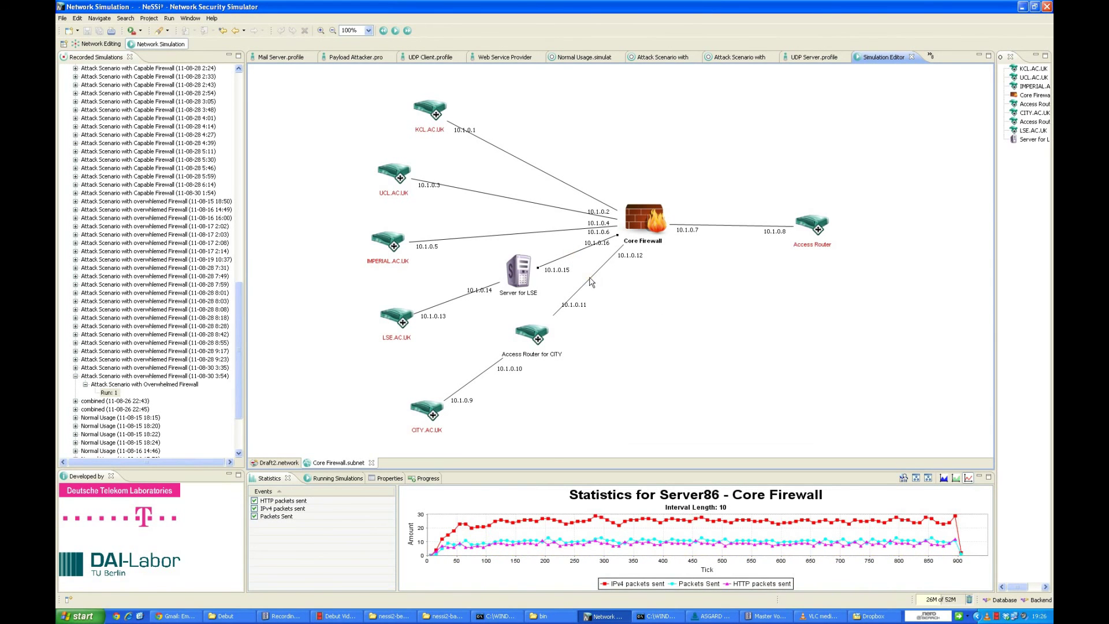
click(590, 282)
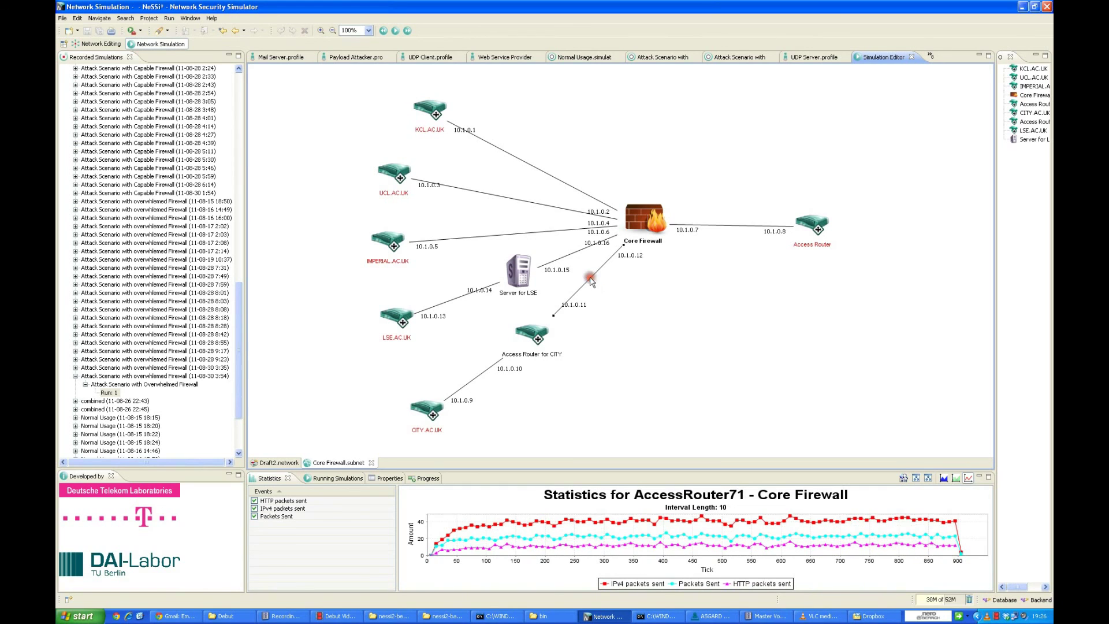
click(731, 231)
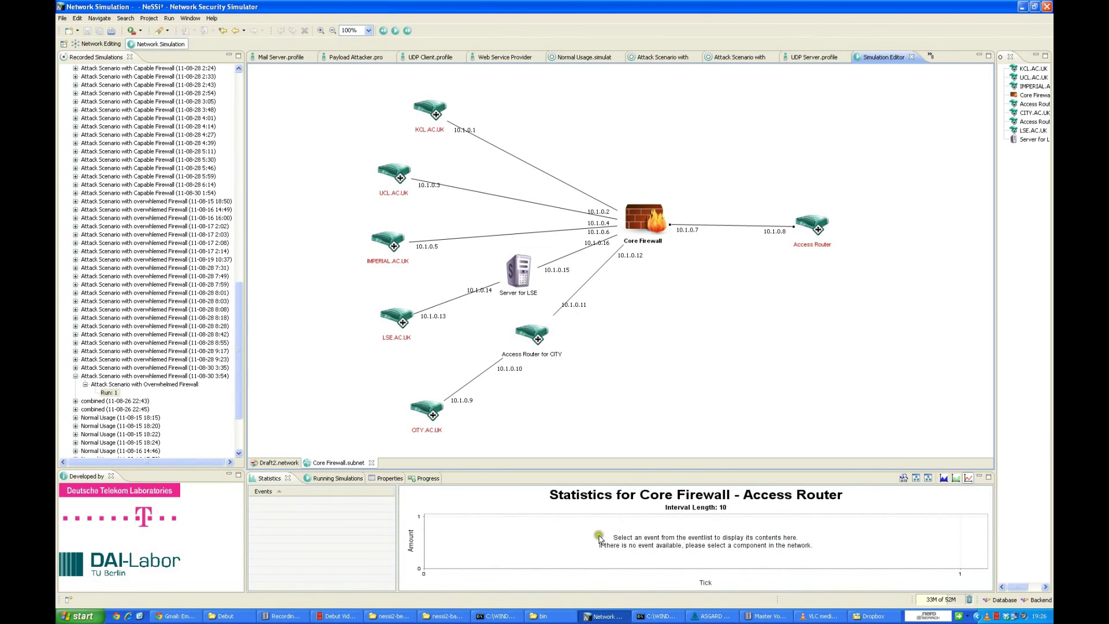
Show Draft2 network statistics and replay the overwhelmed-firewall run up to tick 178
click(708, 379)
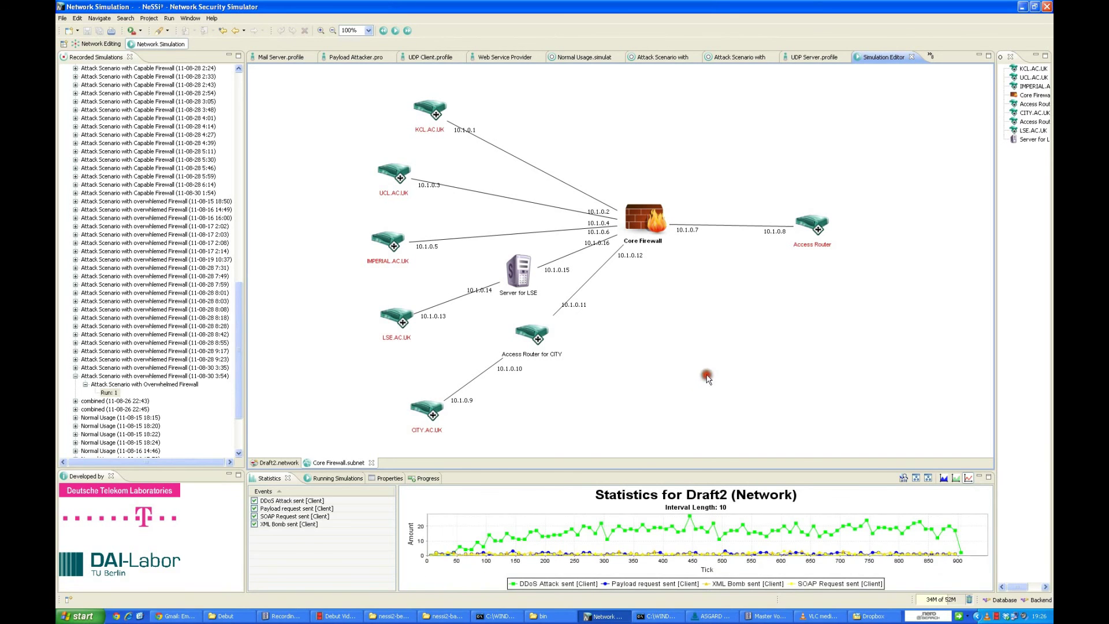
click(396, 32)
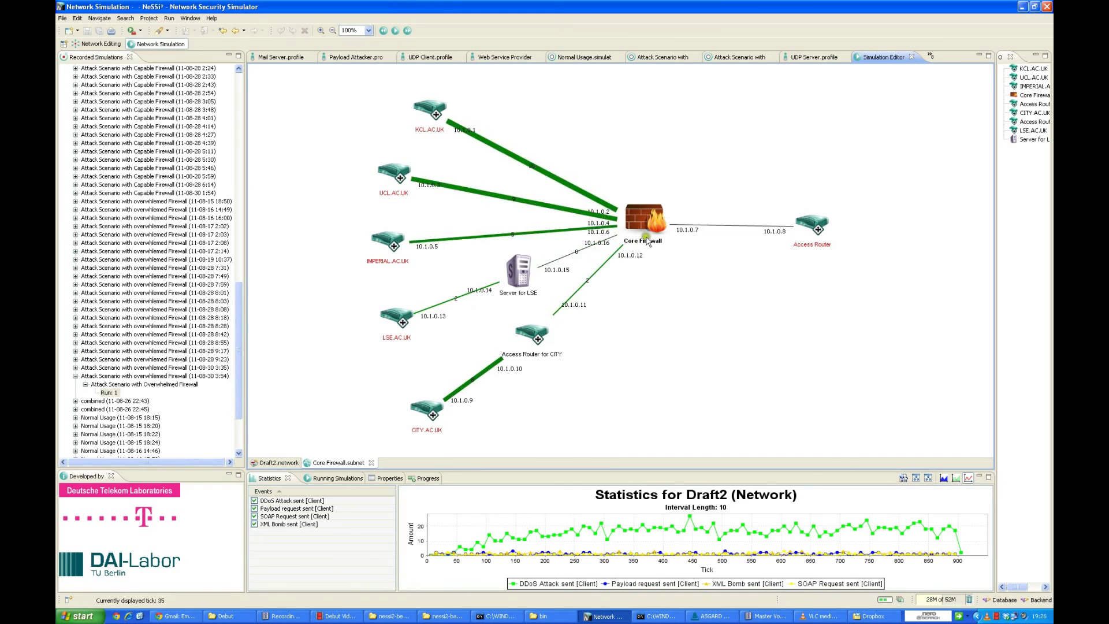
mouse_move(637, 237)
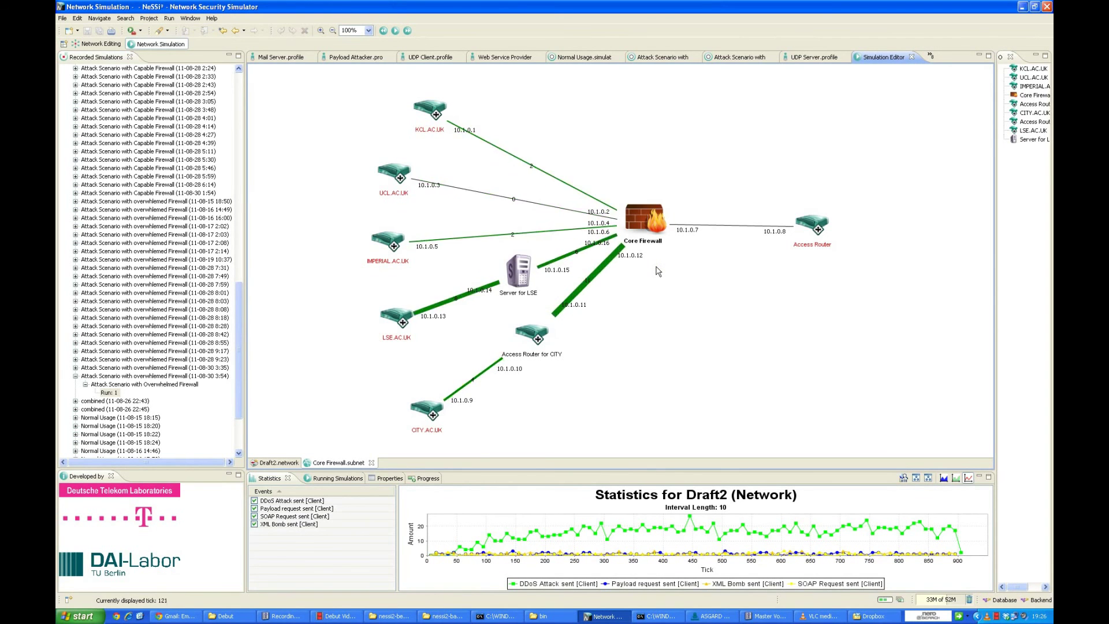
click(807, 294)
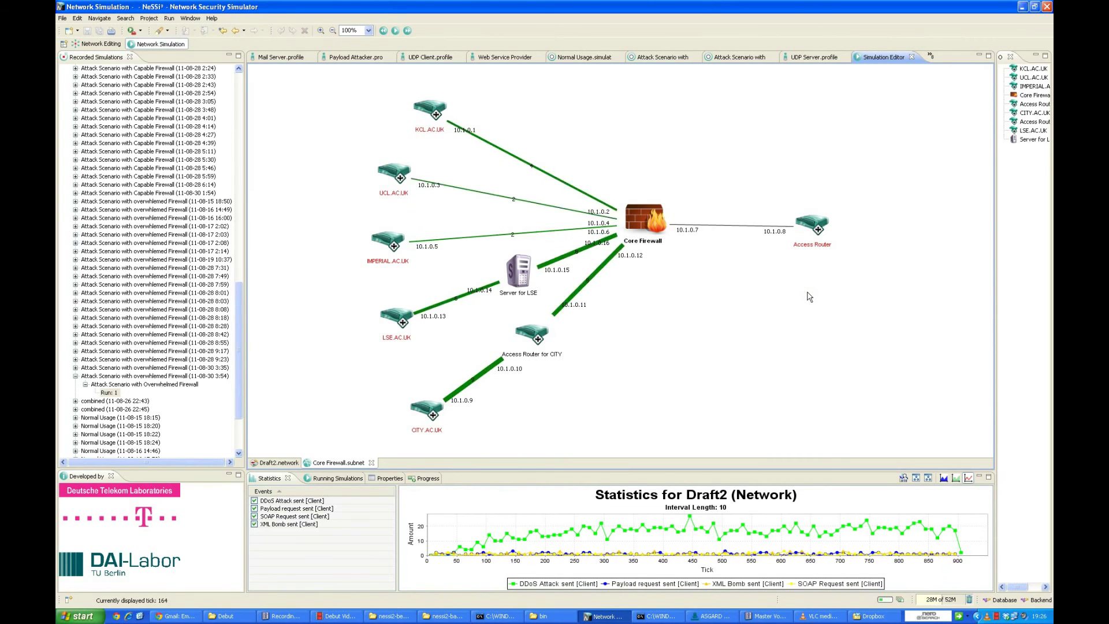
click(1038, 464)
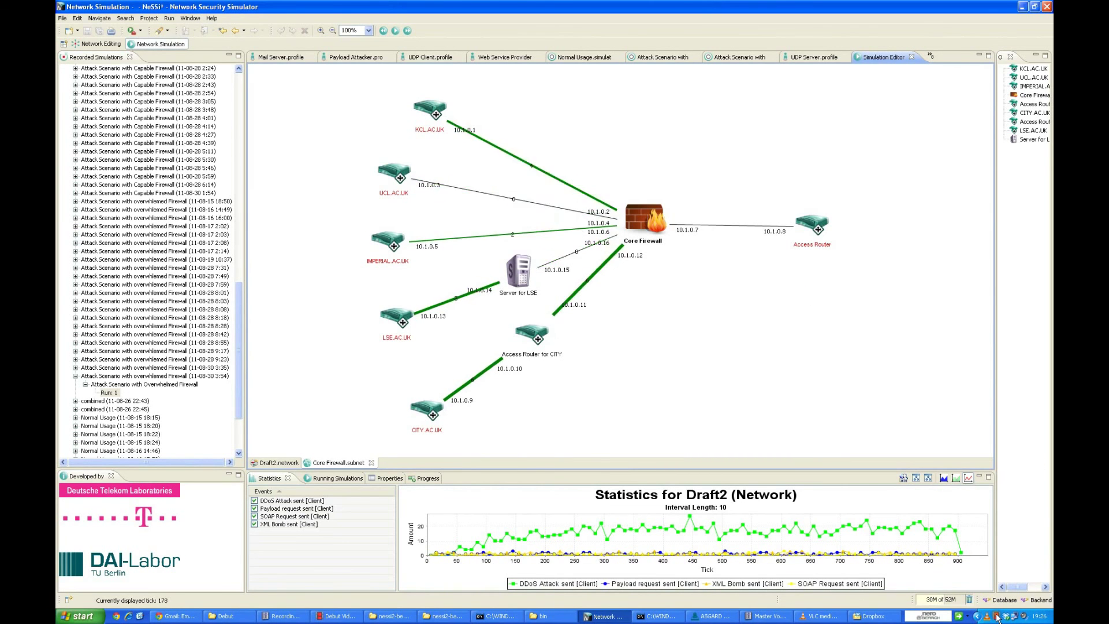